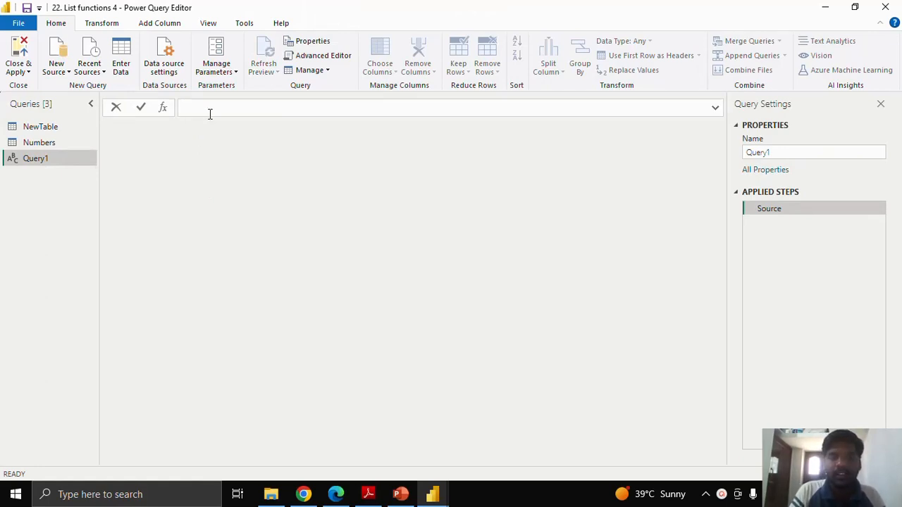
- Define Query1 as a list of consecutive numbers with the formula ={1..30}
type("=")
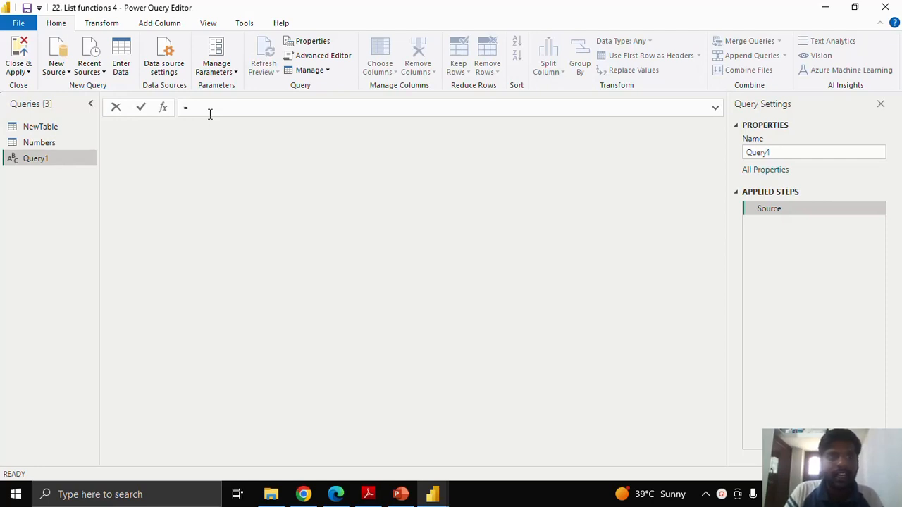
type("{")
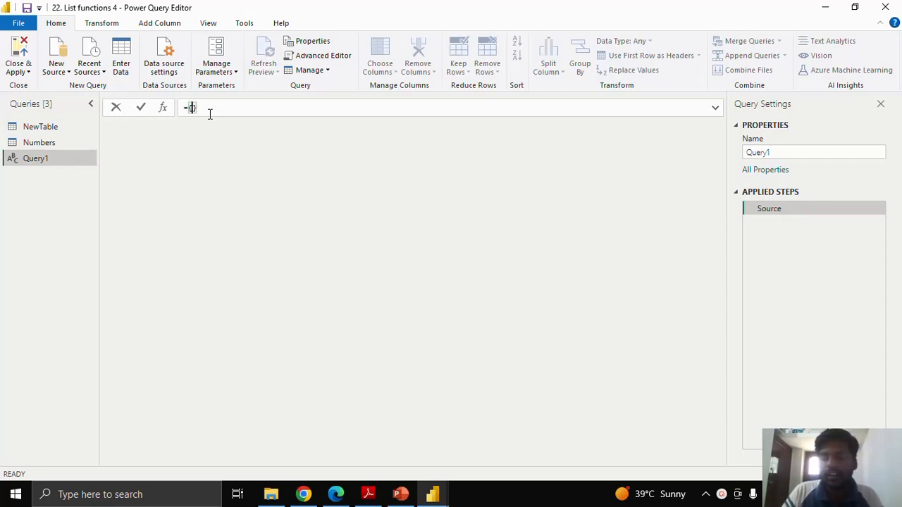
type("1..")
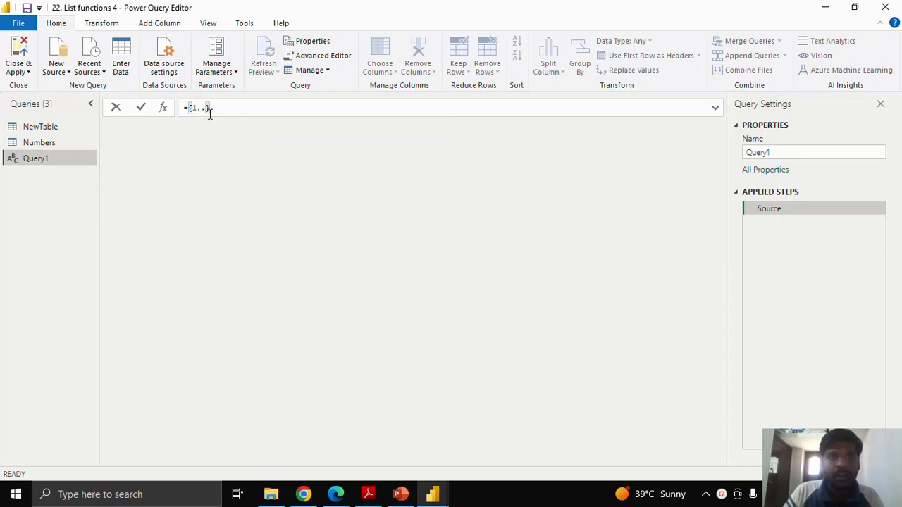
type("15")
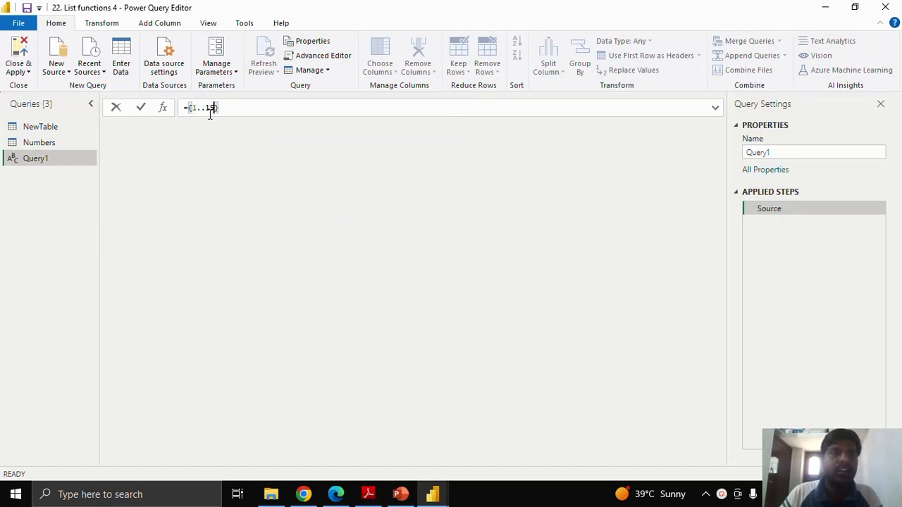
key("BackSpace")
key("BackSpace")
type("30")
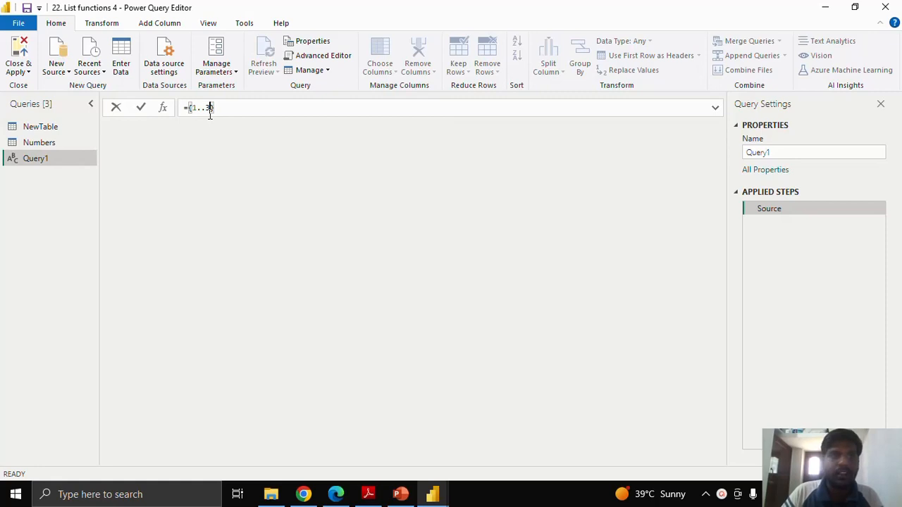
left_click(141, 107)
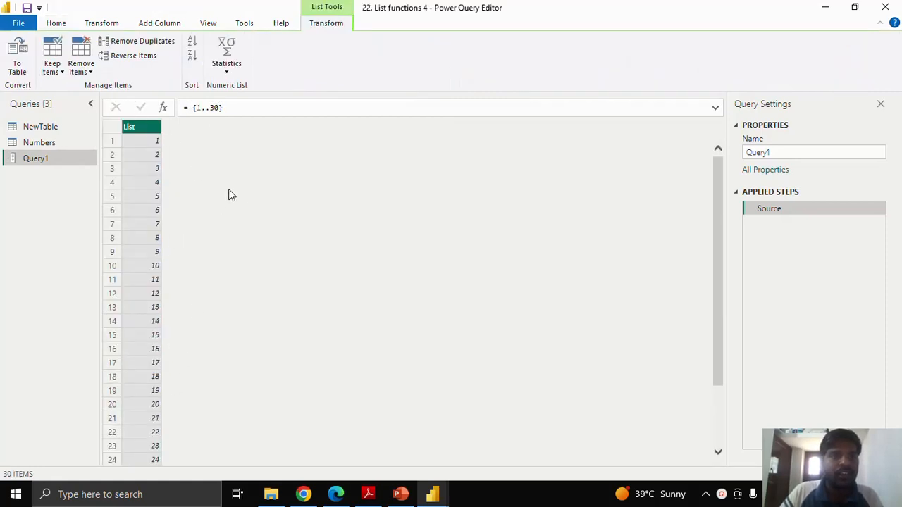
- Change the start of the Query1 list range to 11 so the formula reads {11..30}, and apply it
scroll(212, 211, "down", 2)
scroll(202, 215, "up", 2)
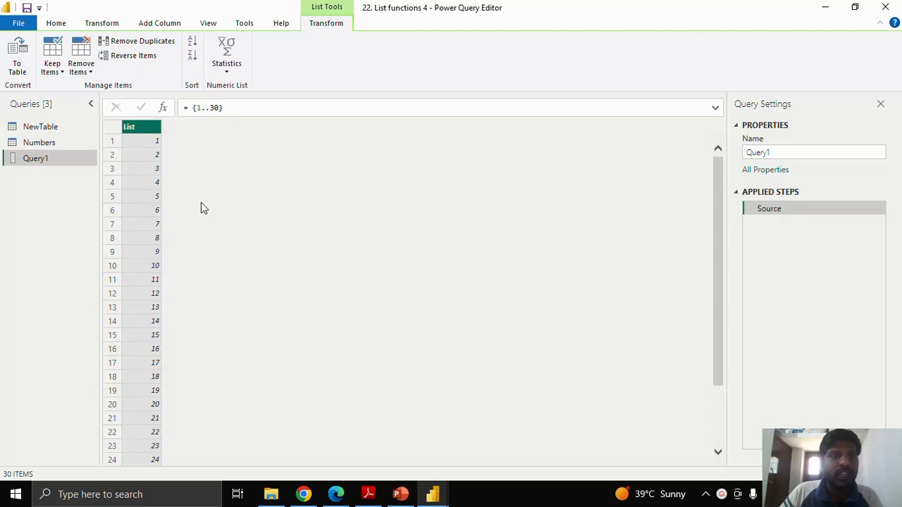
left_click(202, 107)
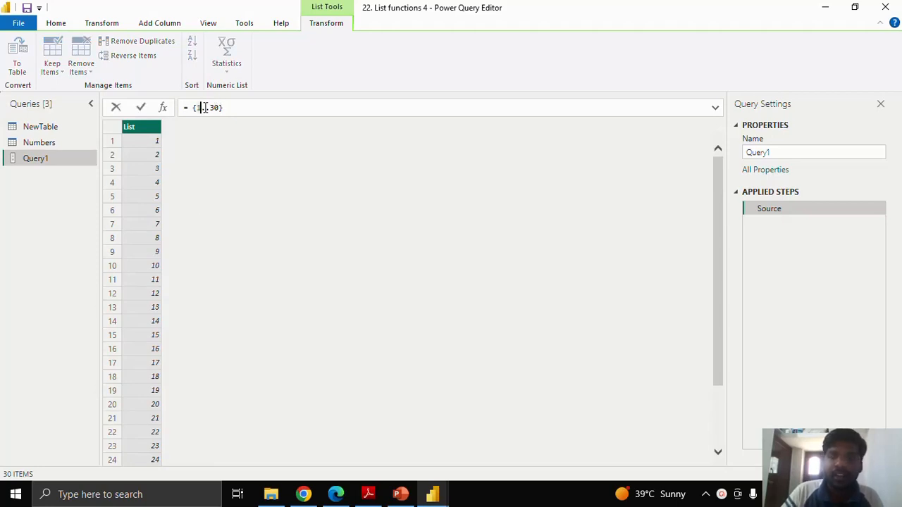
type("1")
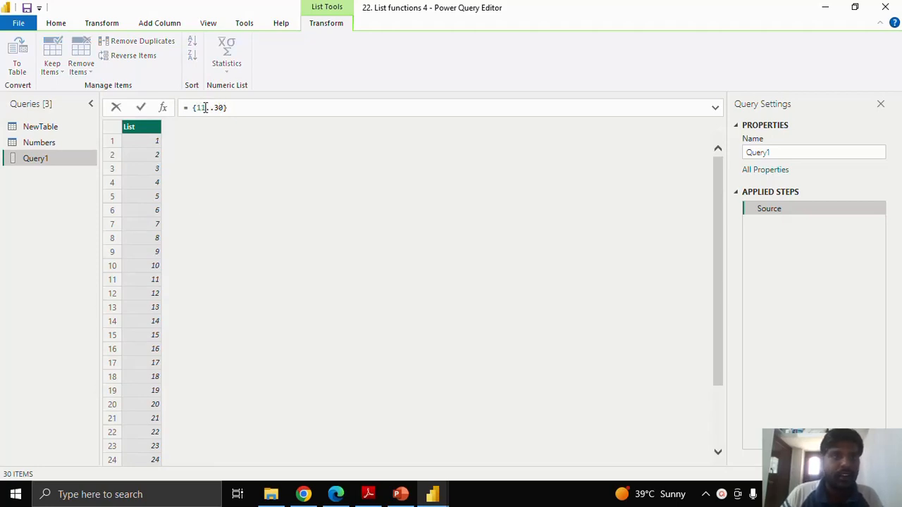
left_click(138, 109)
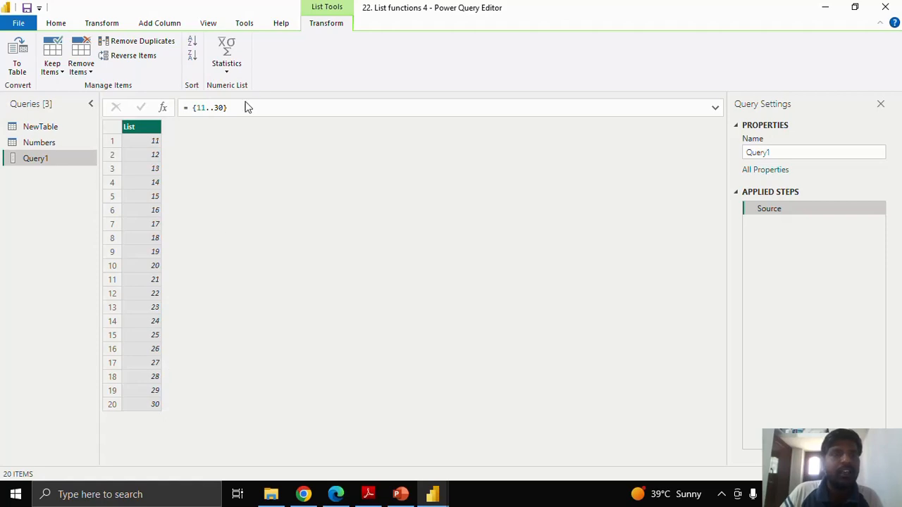
- Put the List.InsertRange function in front of {11..30}, using that list as the function's first argument
left_click(192, 108)
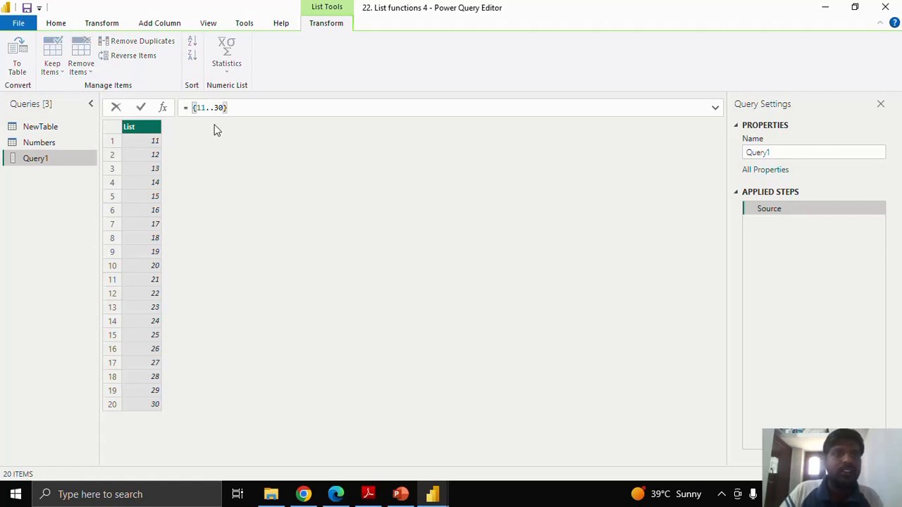
type("List")
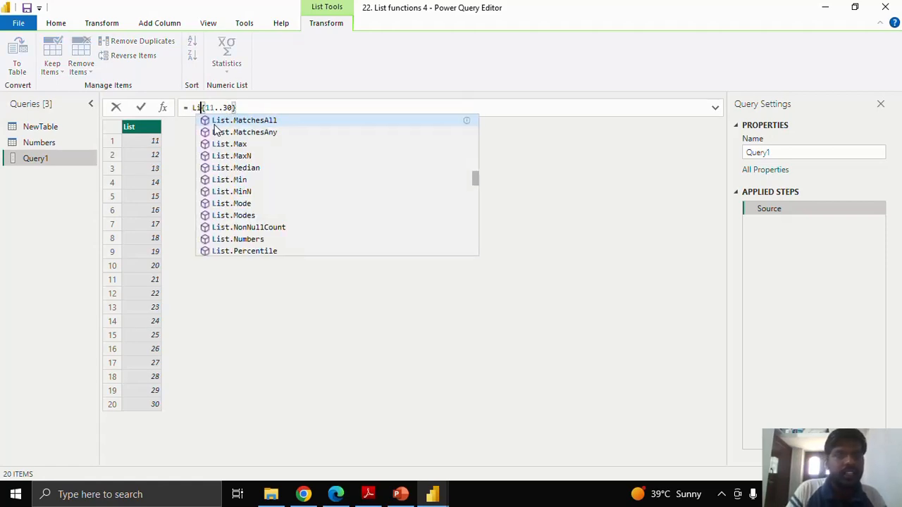
type(".Ins")
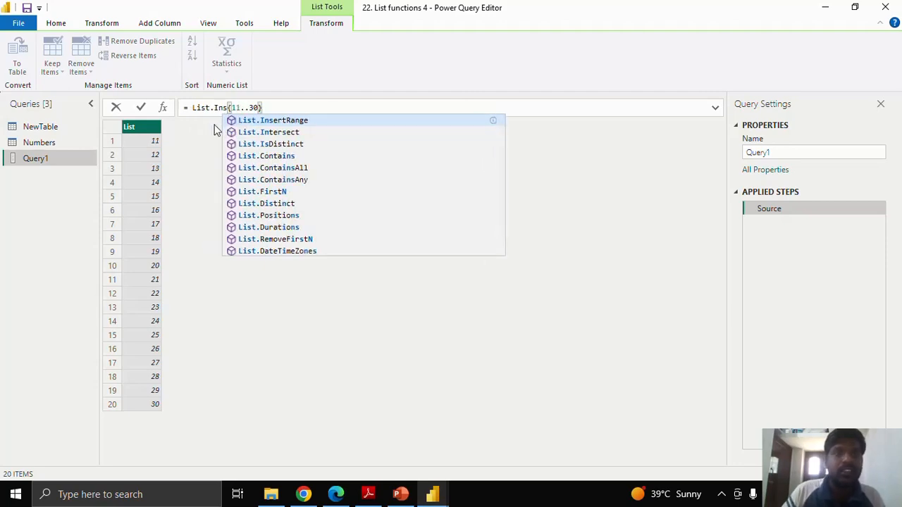
left_click(268, 124)
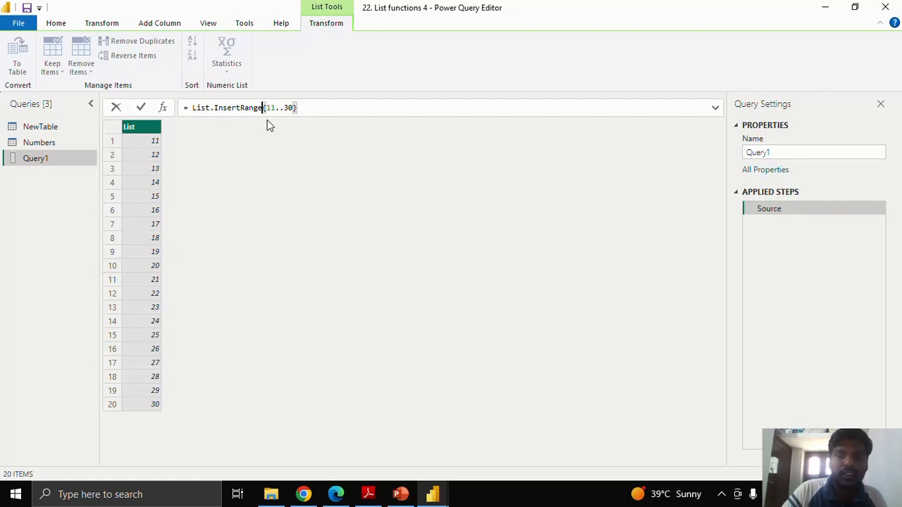
type("(")
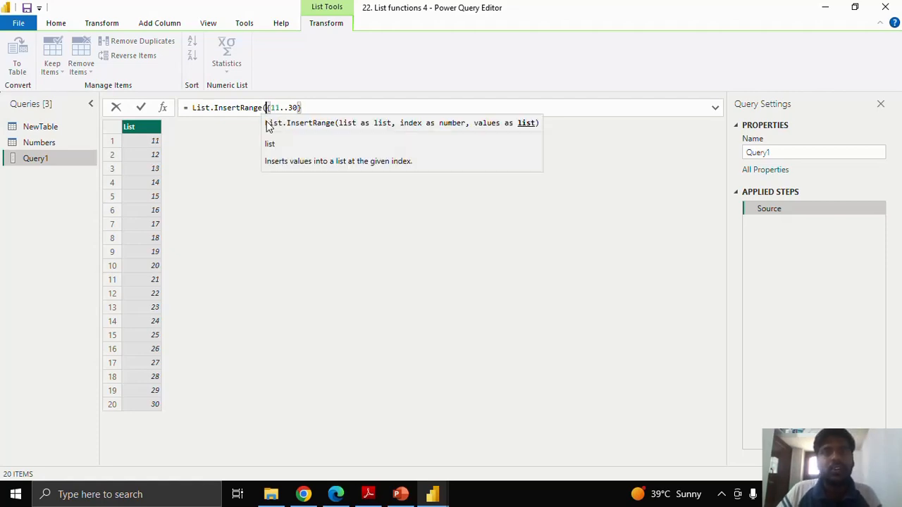
left_click(303, 109)
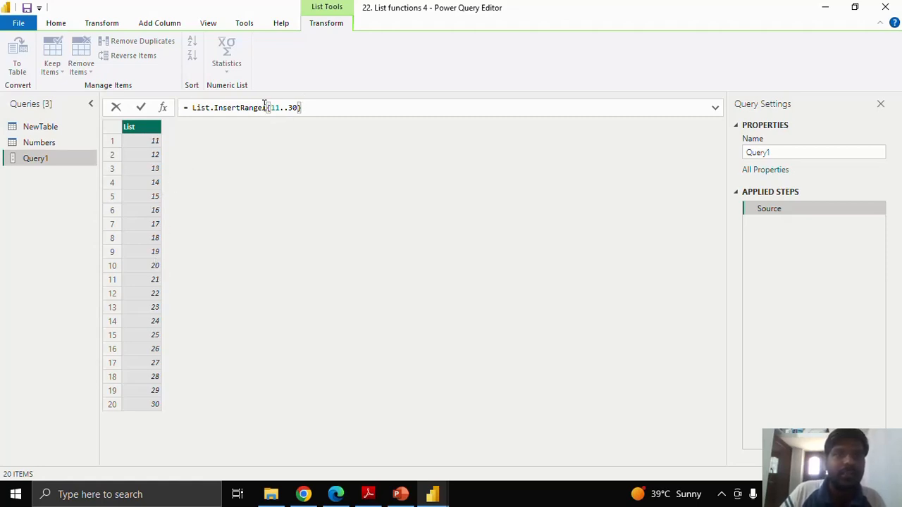
left_click_drag(266, 107, 306, 106)
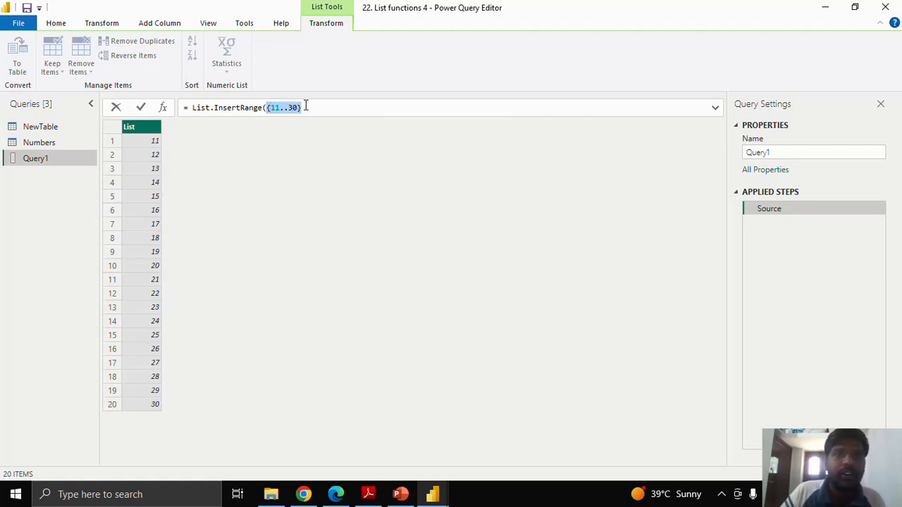
left_click(315, 110)
type(",")
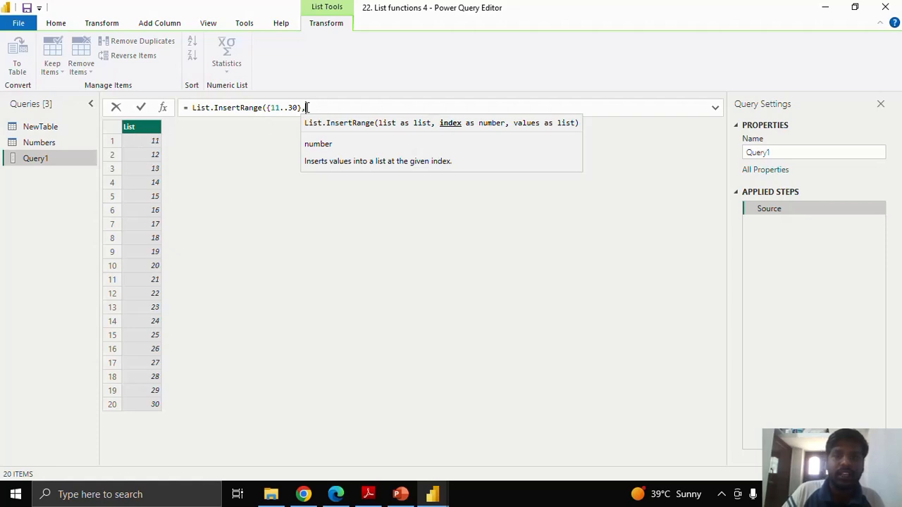
- Complete the List.InsertRange formula with index 0 and the values {1..10}, and apply it
type("0,")
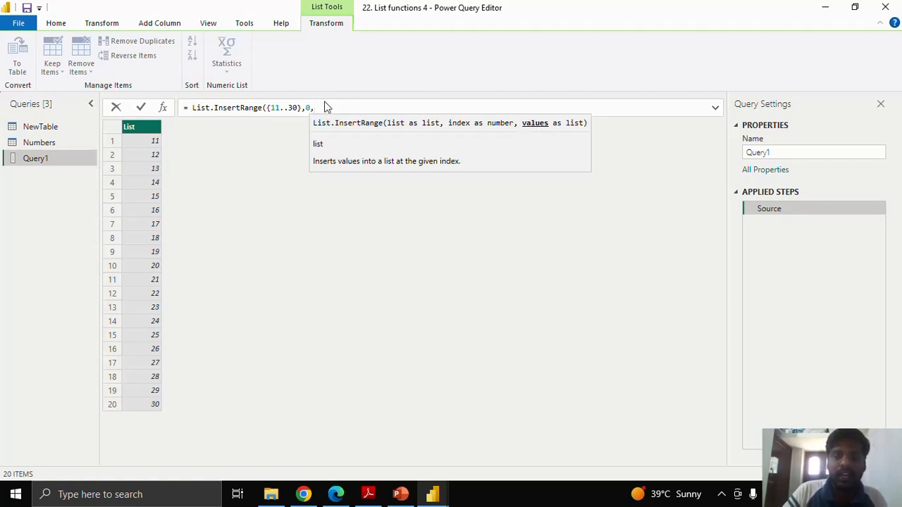
type("{")
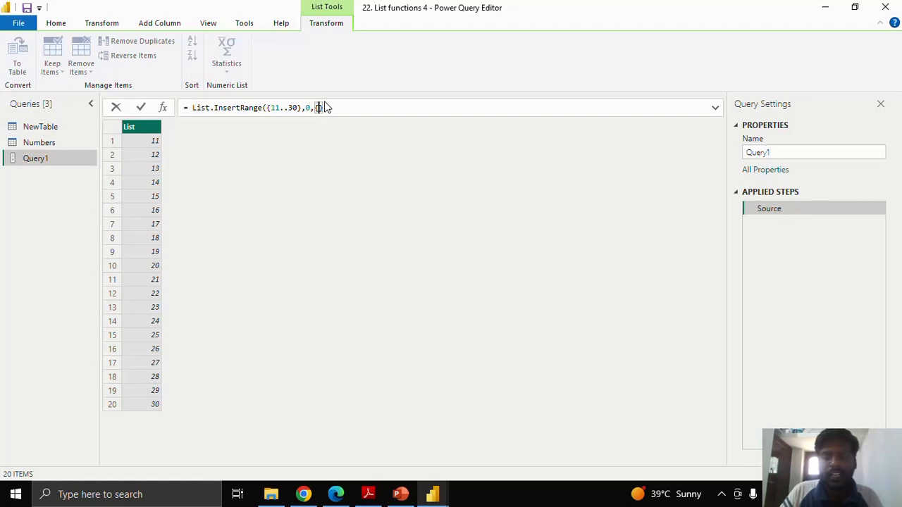
type("1,")
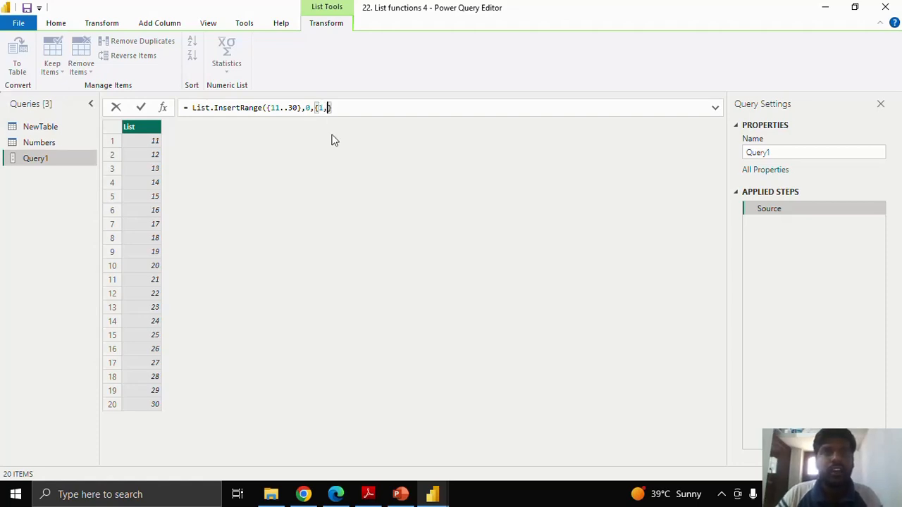
key("BackSpace")
type("..")
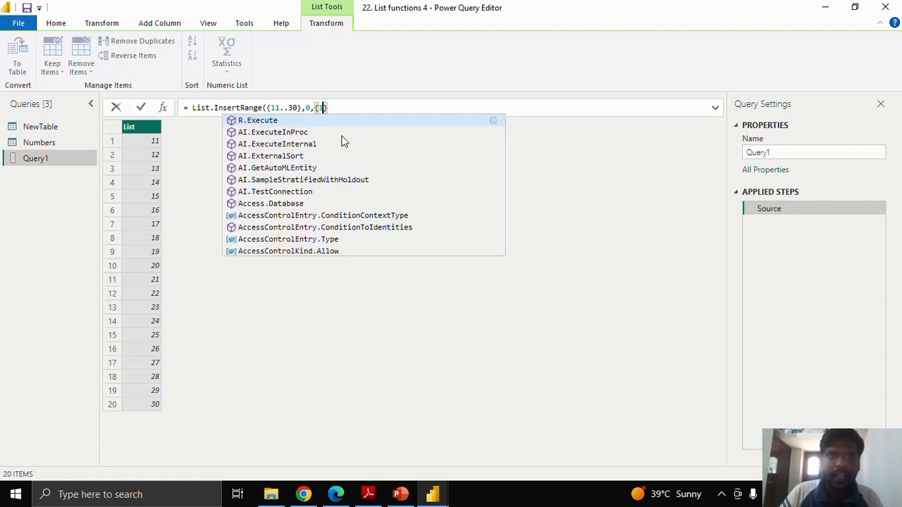
type("10")
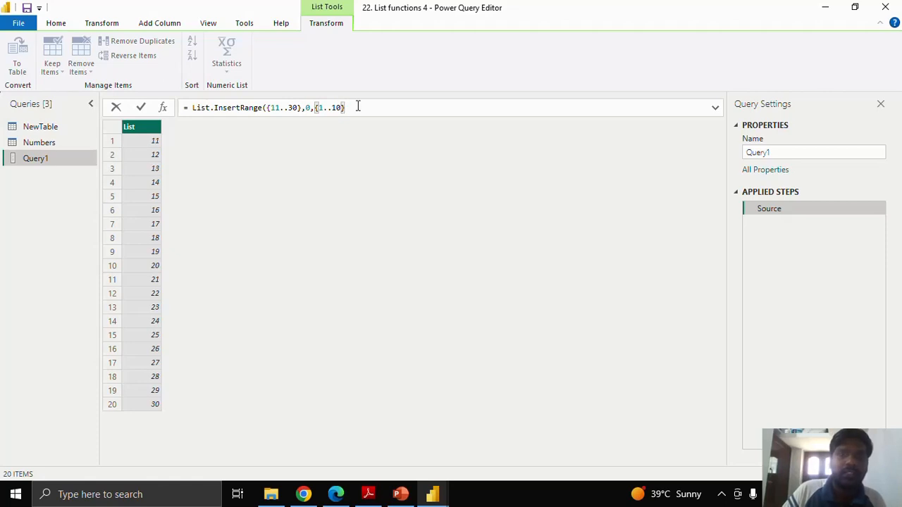
type(")")
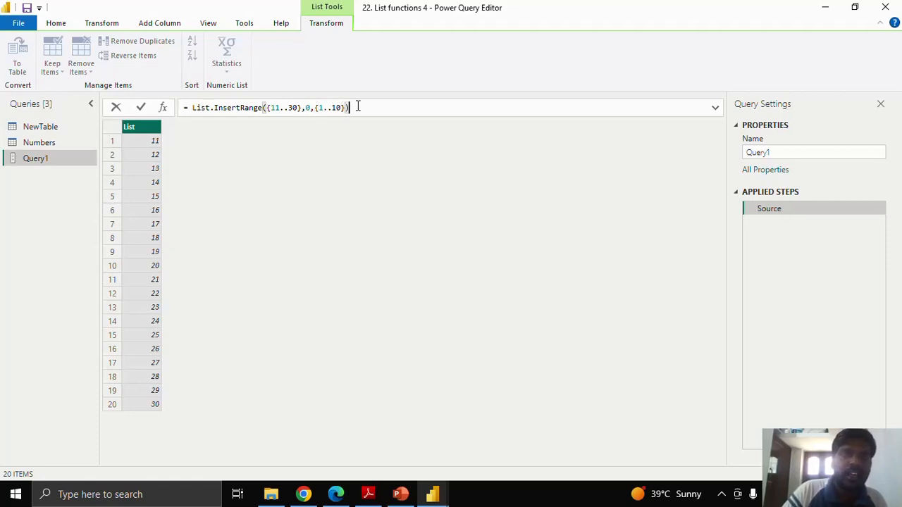
left_click(141, 108)
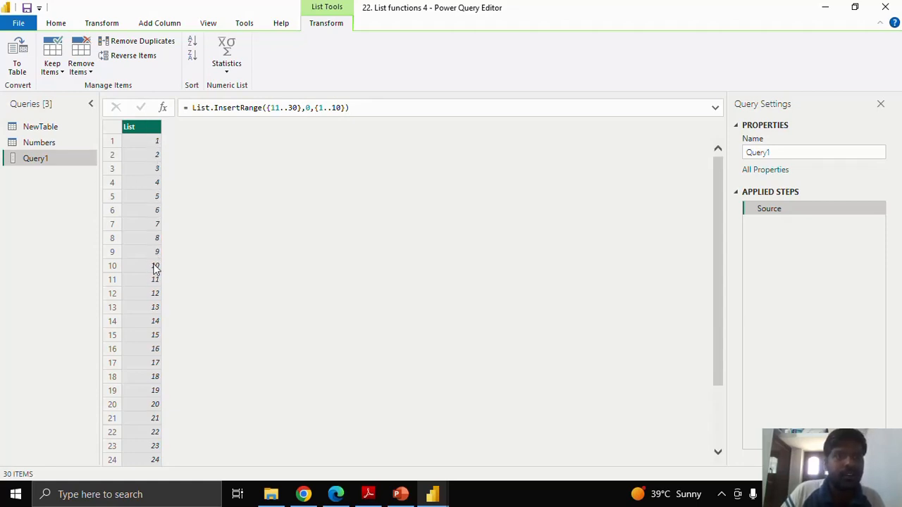
- Look through the resulting list and add a new blank query below Query1
scroll(155, 270, "down", 2)
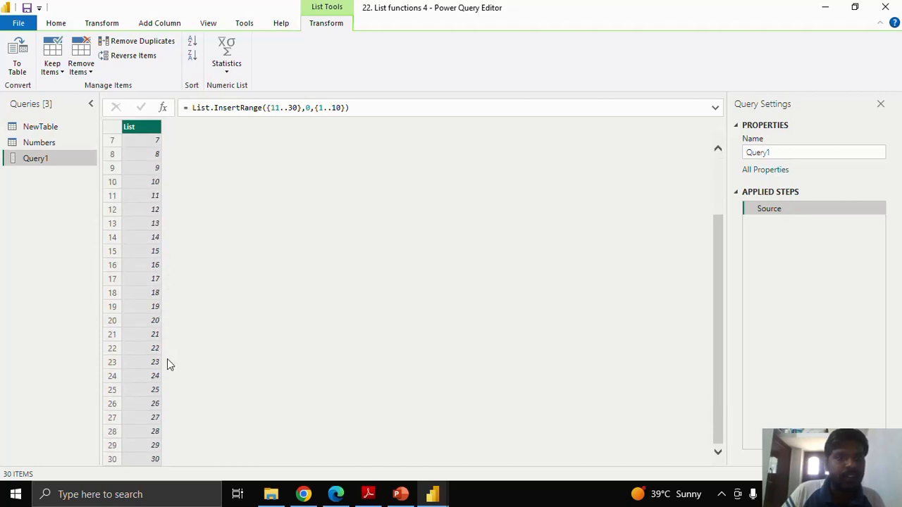
scroll(168, 202, "up", 2)
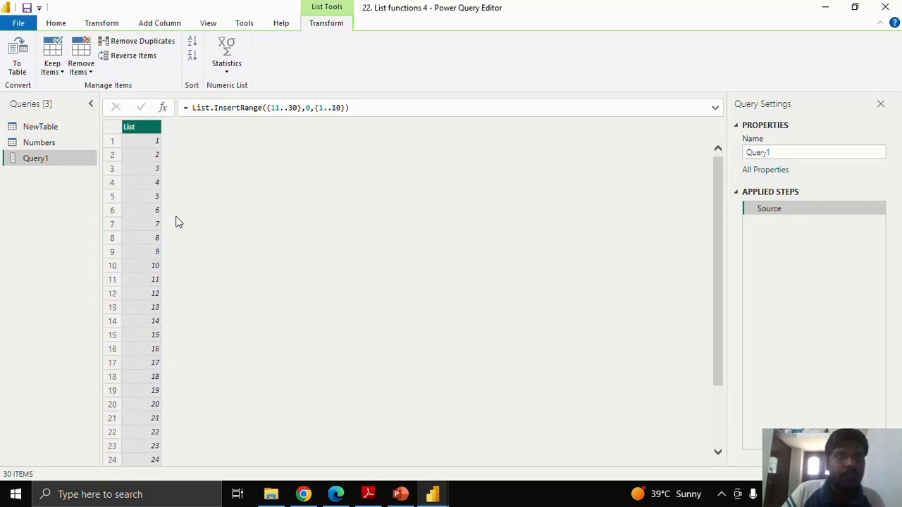
right_click(56, 175)
mouse_move(98, 201)
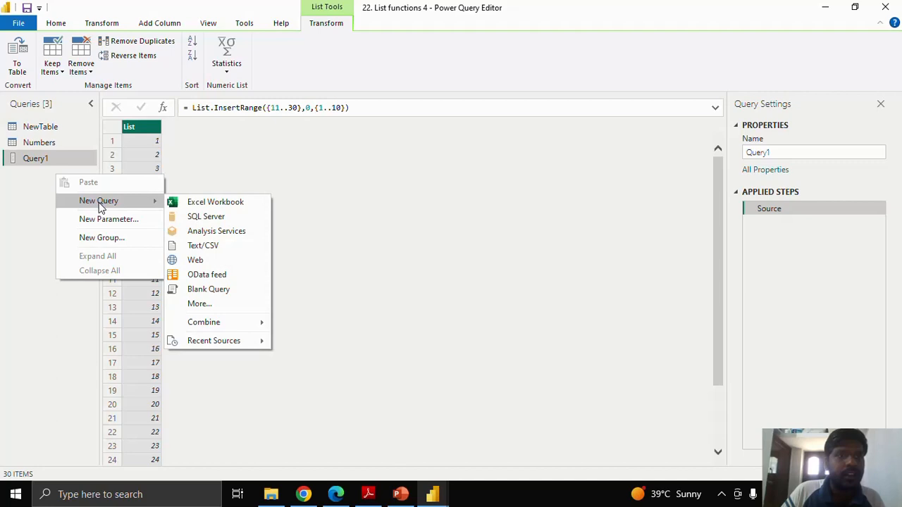
left_click(204, 289)
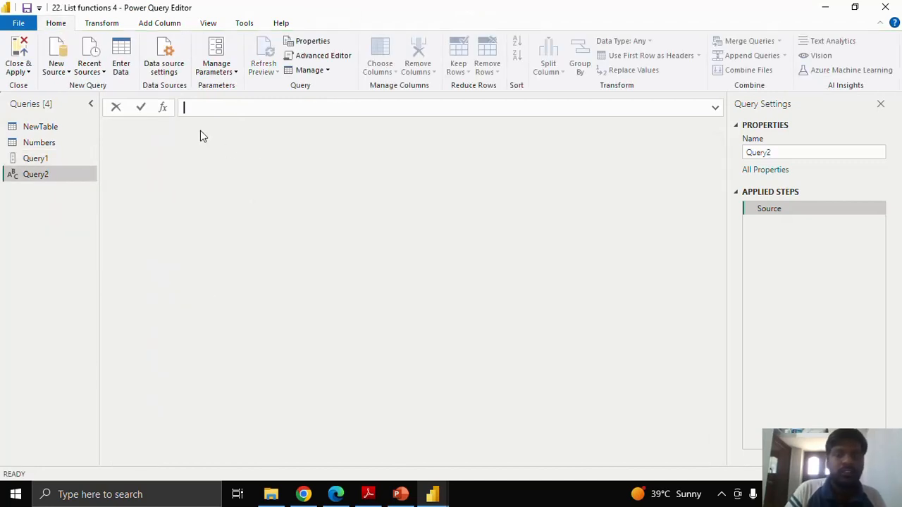
type("List")
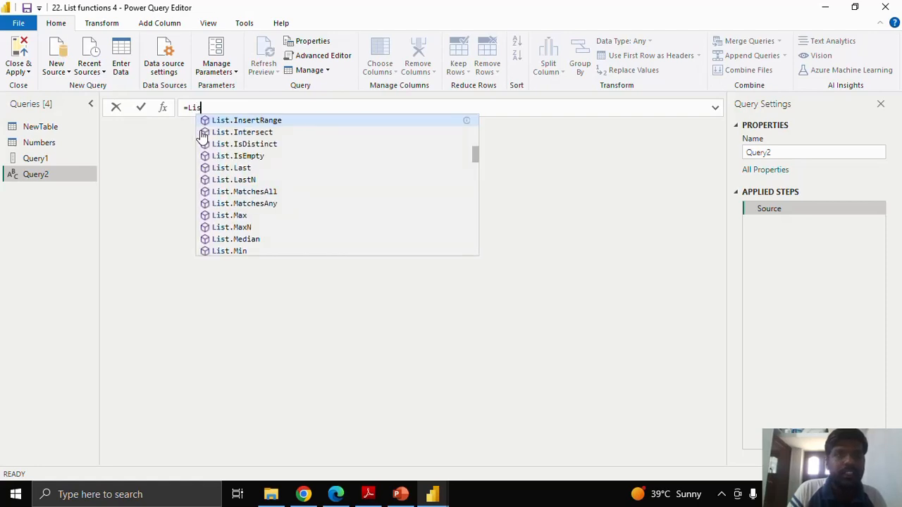
key("BackSpace")
key("BackSpace")
key("BackSpace")
key("BackSpace")
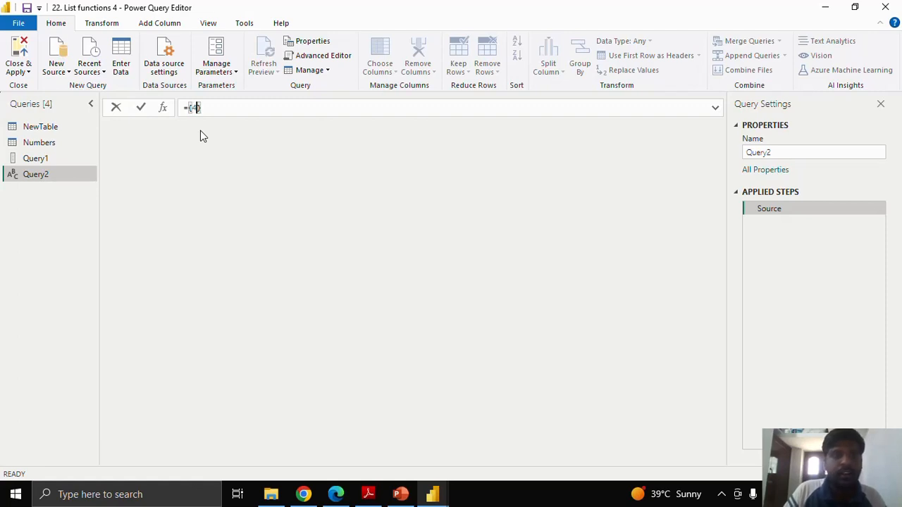
- Enter the list {1,2,3,4,8,9,10} as the formula of Query2 and apply it
key("BackSpace")
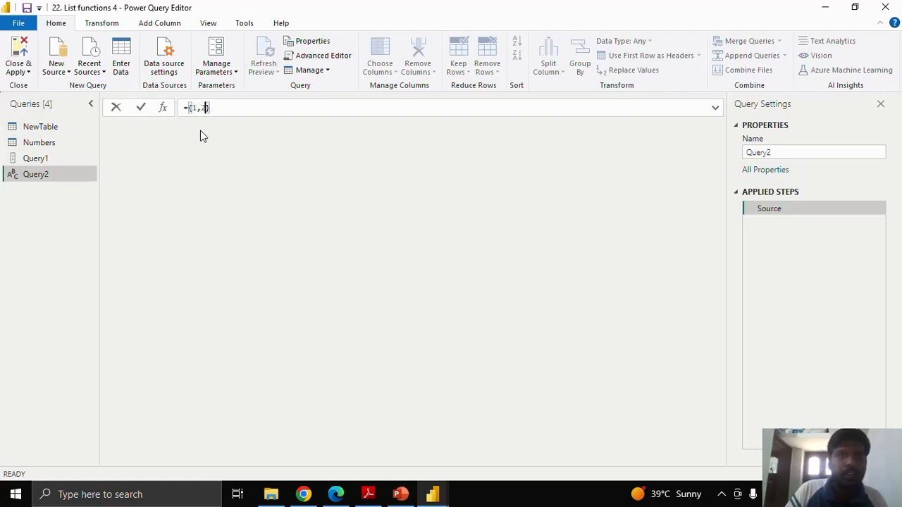
type("1,2,3,4,6,")
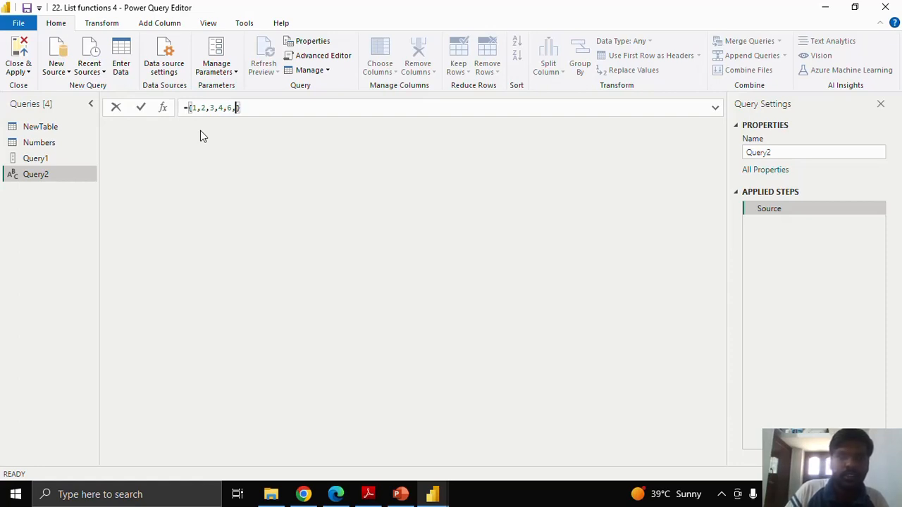
key("BackSpace")
key("BackSpace")
type("8,9")
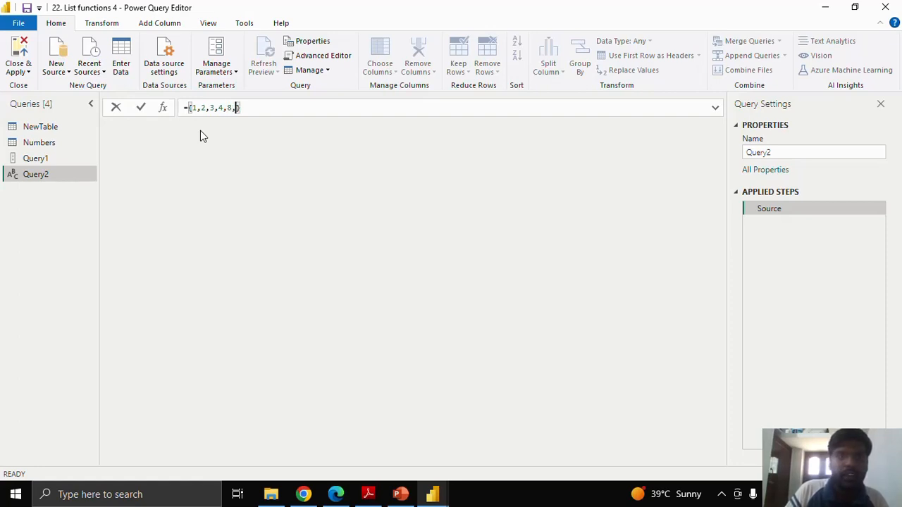
type(",10")
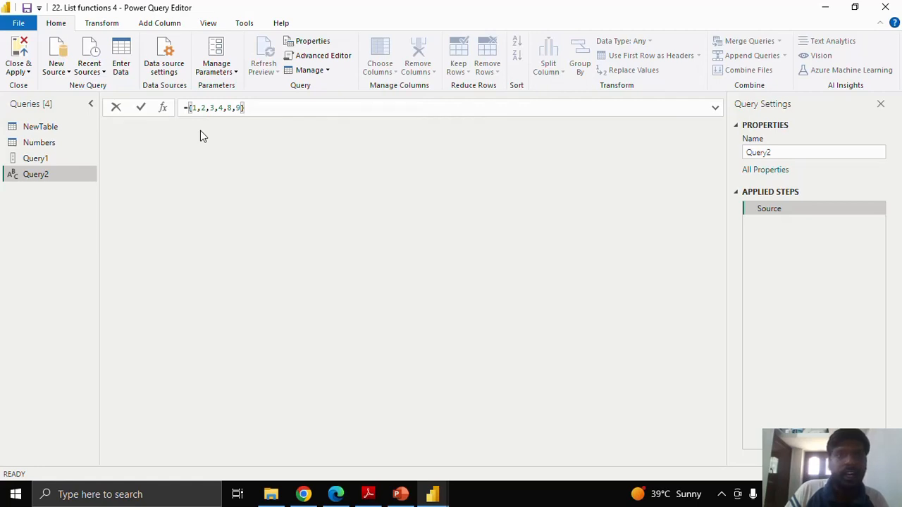
left_click(141, 109)
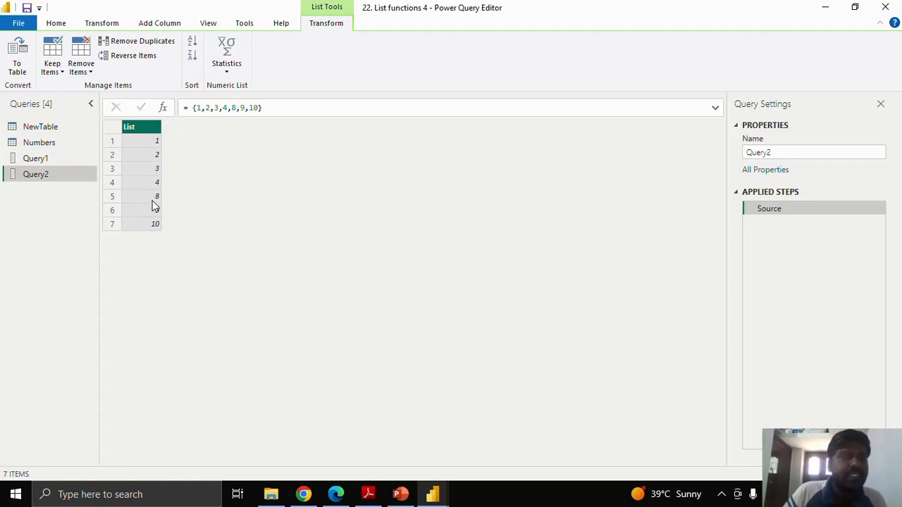
- Put the List.InsertRange function with its opening parenthesis in front of the list {1,2,3,4,8,9,10}
left_click(194, 107)
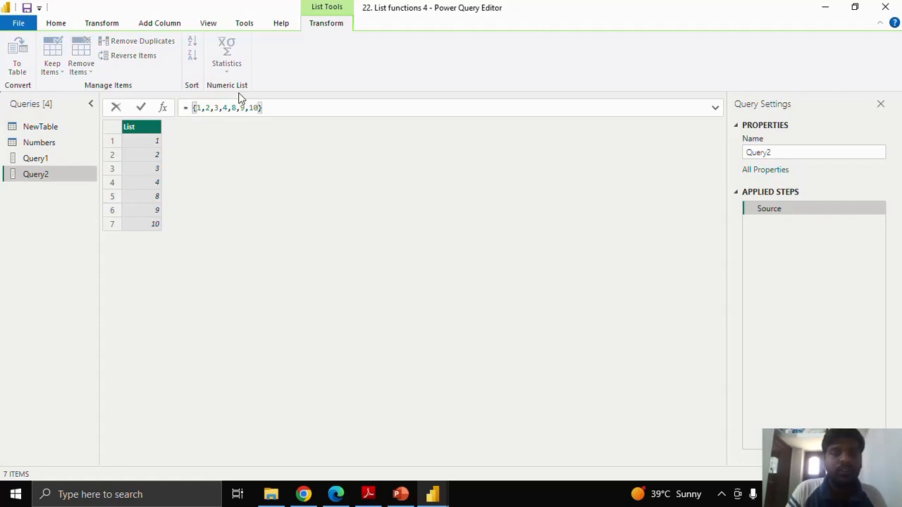
type("List.I")
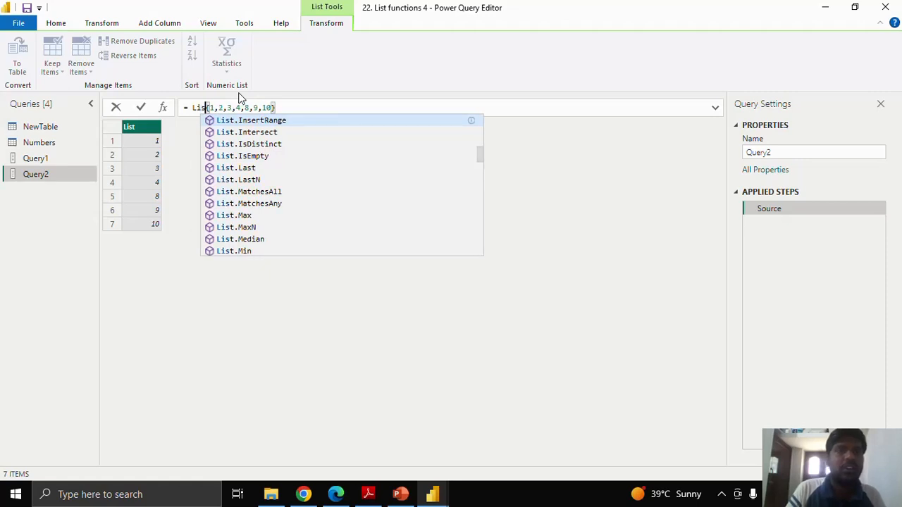
key("Tab")
type("(")
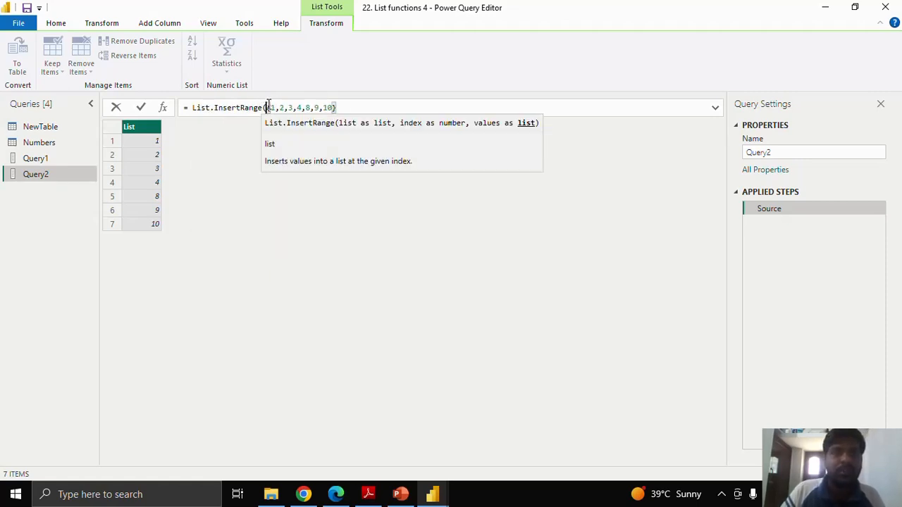
key("Return")
- Add 4 as the index argument after the list in the List.InsertRange formula
left_click(340, 107)
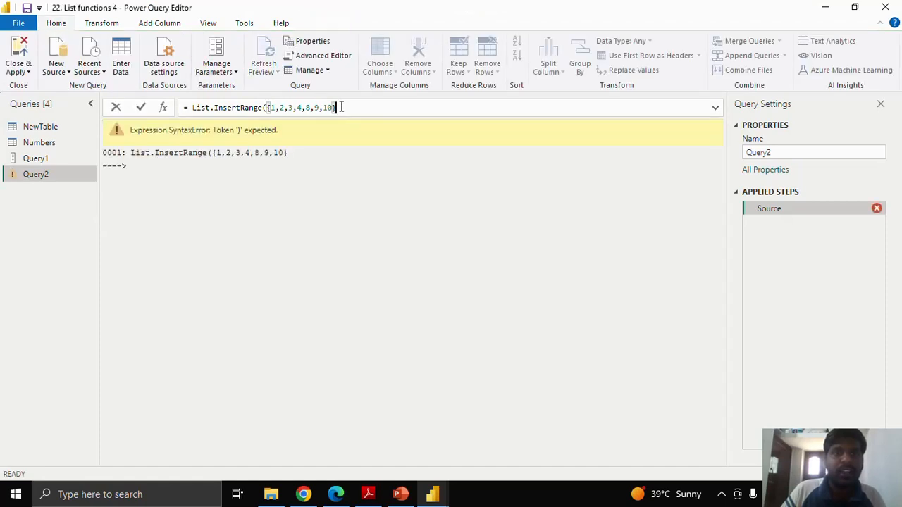
type(",")
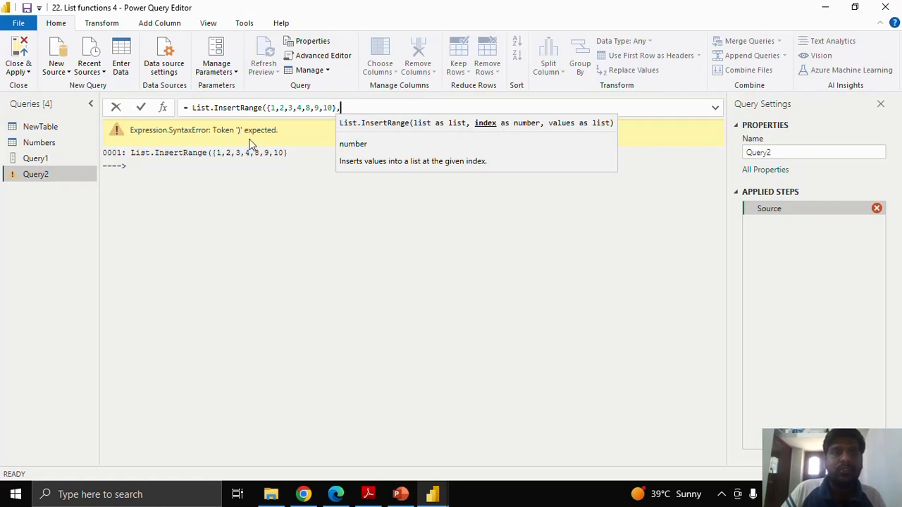
left_click(308, 107)
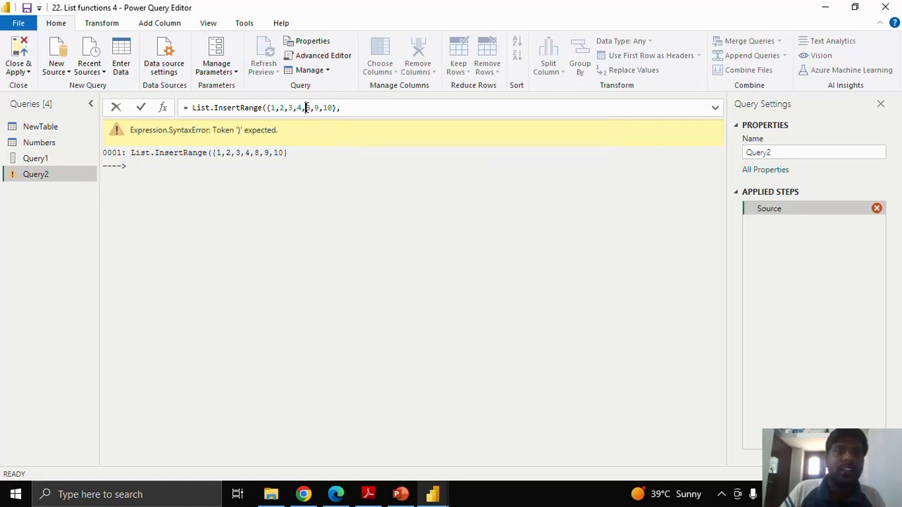
left_click(346, 109)
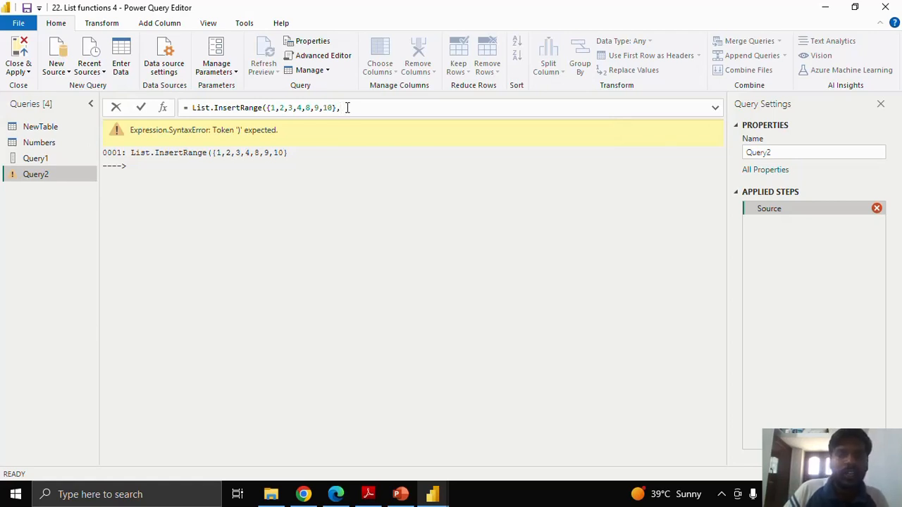
type("4")
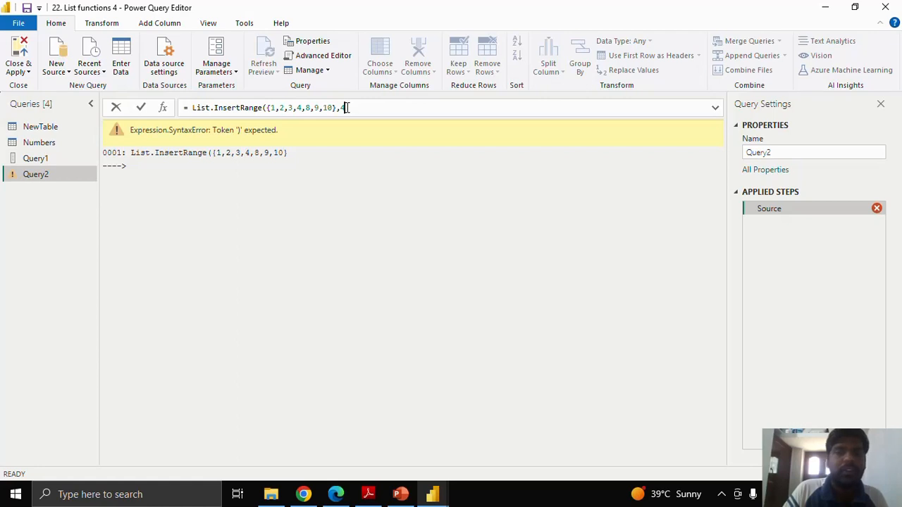
type(",")
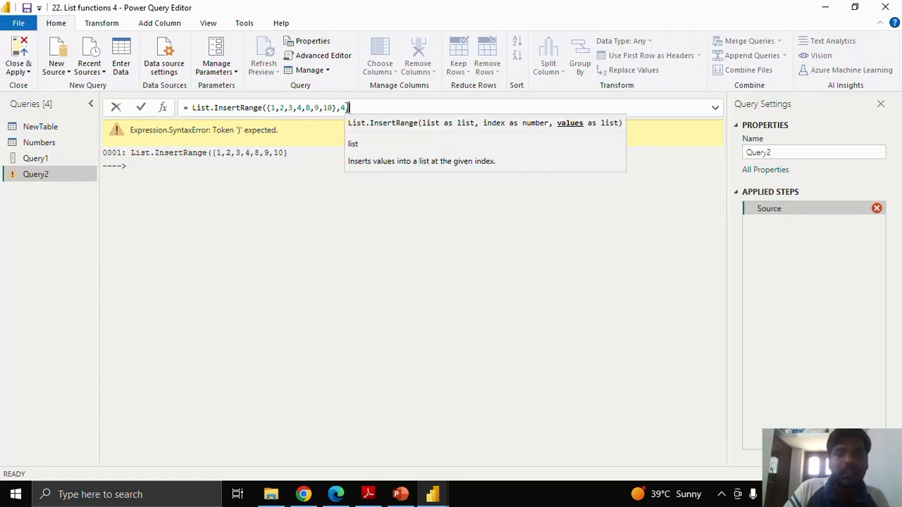
type("{5")
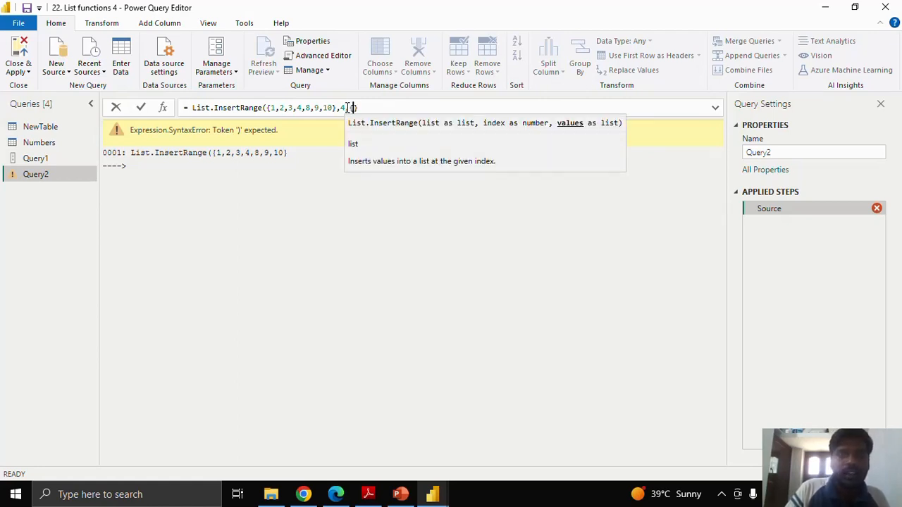
type(",6,7")
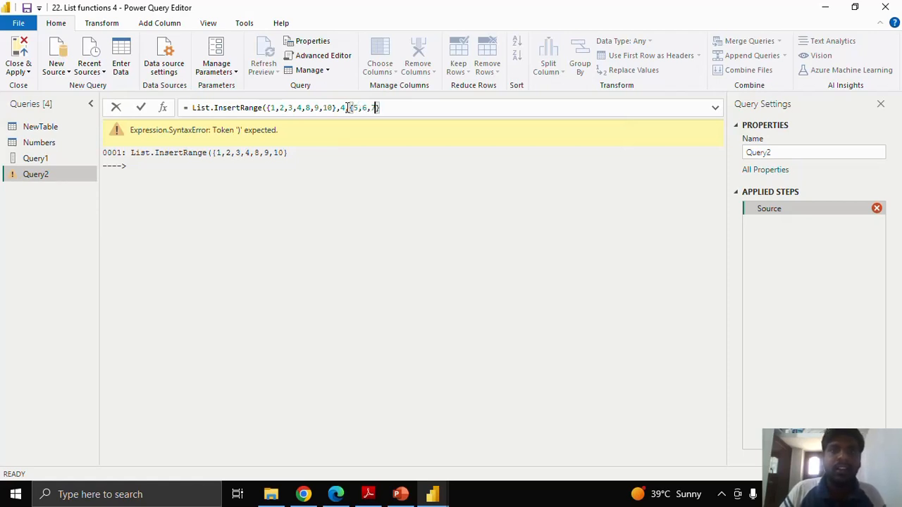
- Complete the List.InsertRange formula with the values {5,6,7}, check its three arguments, and apply it
key("Right")
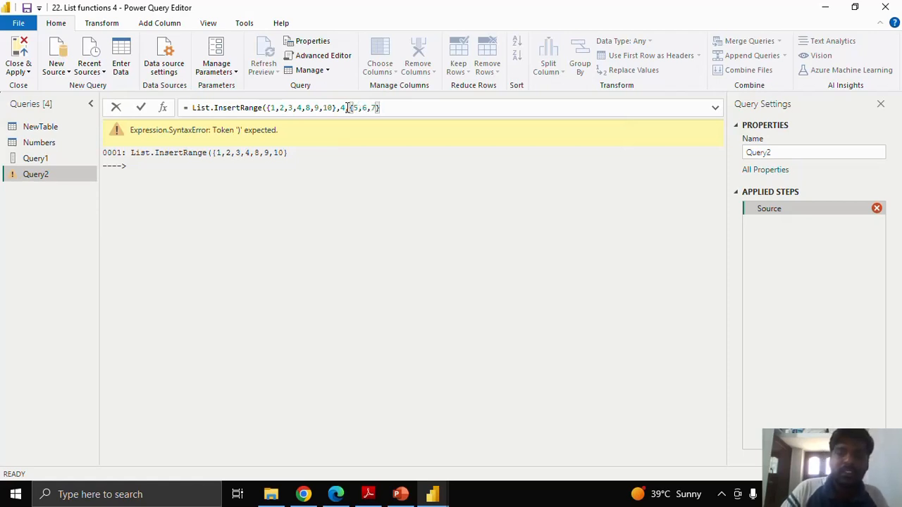
type(")")
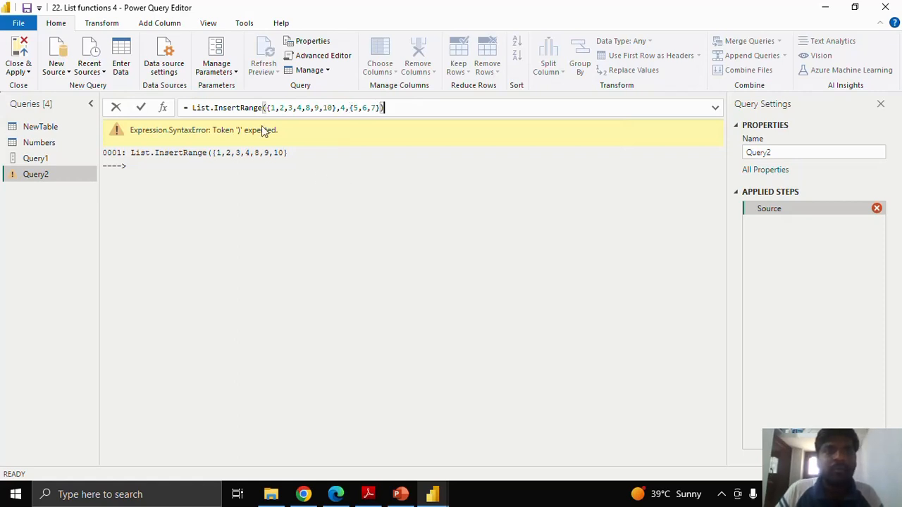
left_click_drag(265, 109, 340, 109)
left_click(341, 108)
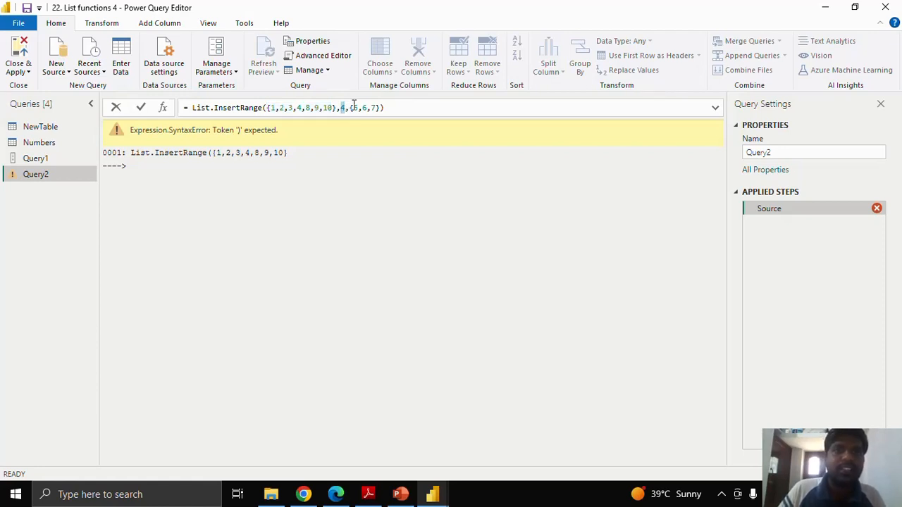
left_click_drag(350, 107, 380, 107)
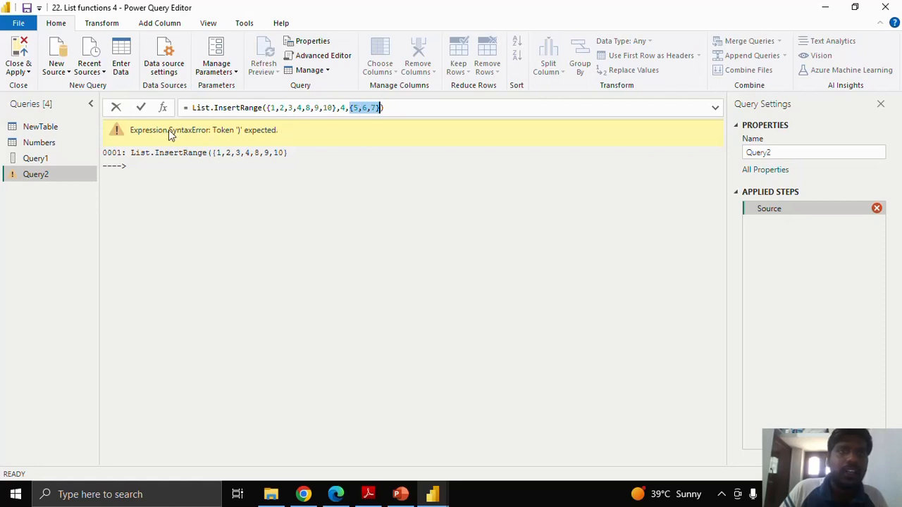
left_click(139, 108)
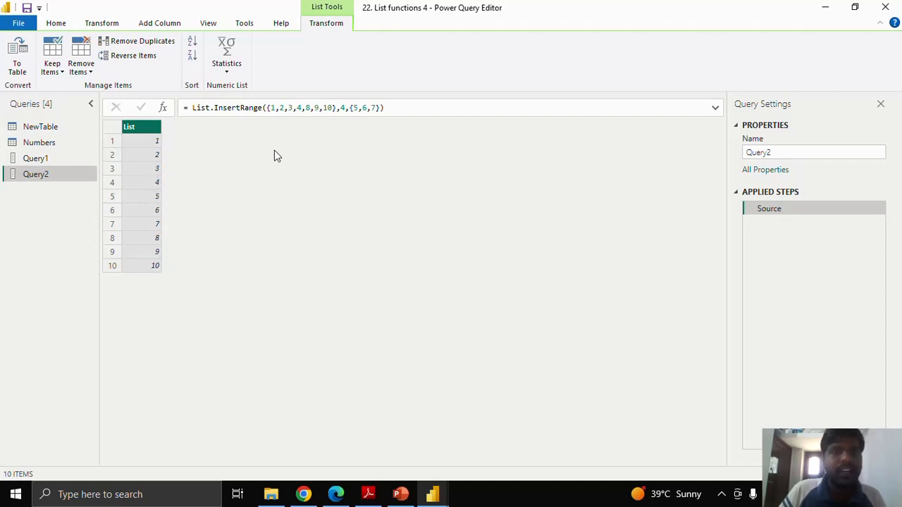
left_click(306, 108)
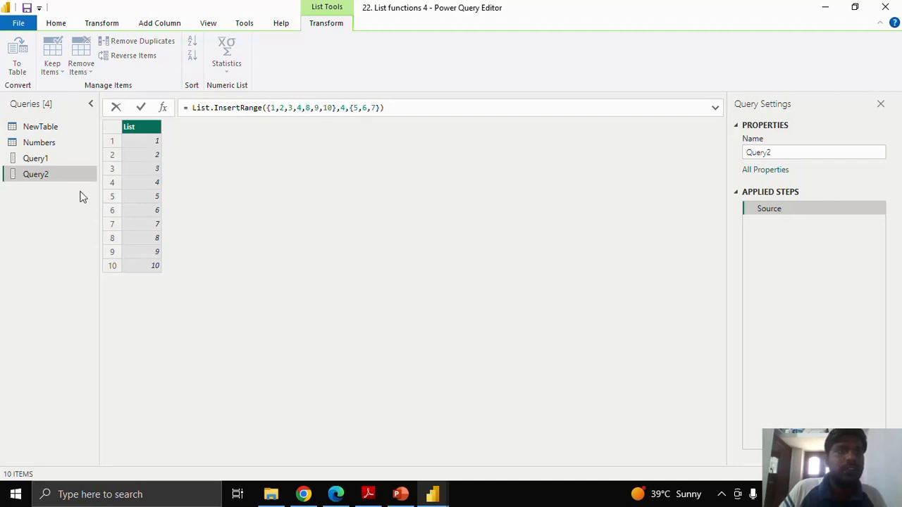
type("a")
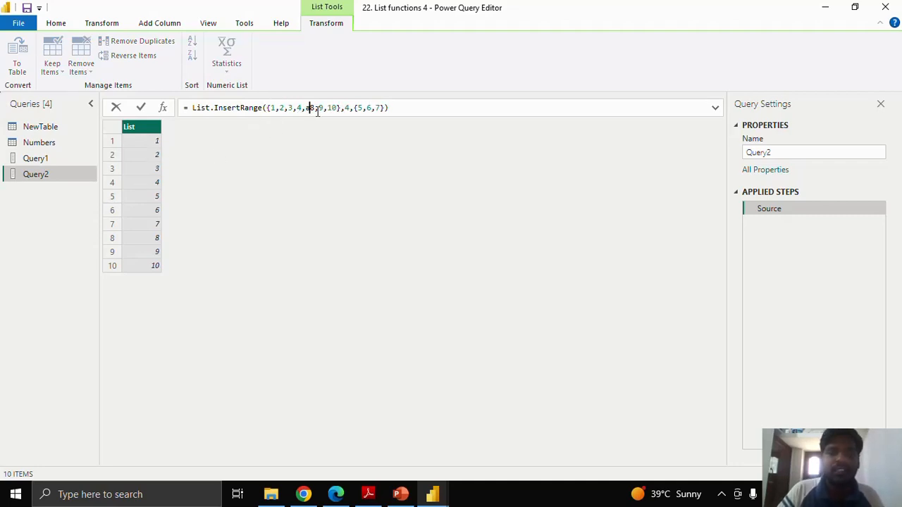
key("BackSpace")
left_click(142, 110)
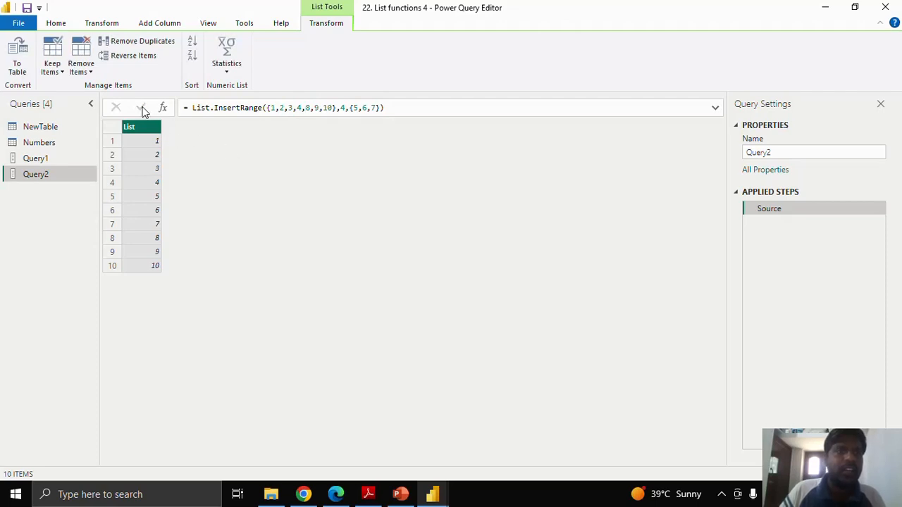
- View the Numbers query and add a new blank query below Query2
left_click(53, 141)
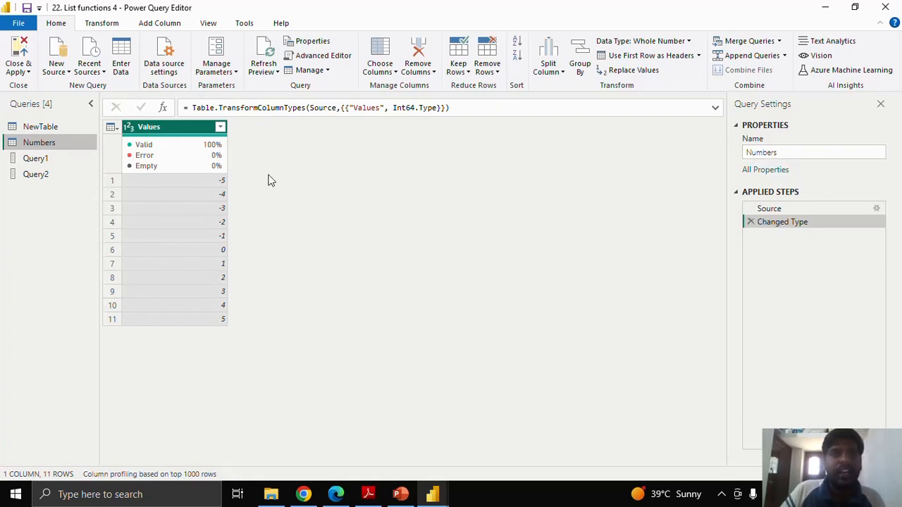
right_click(44, 200)
mouse_move(105, 228)
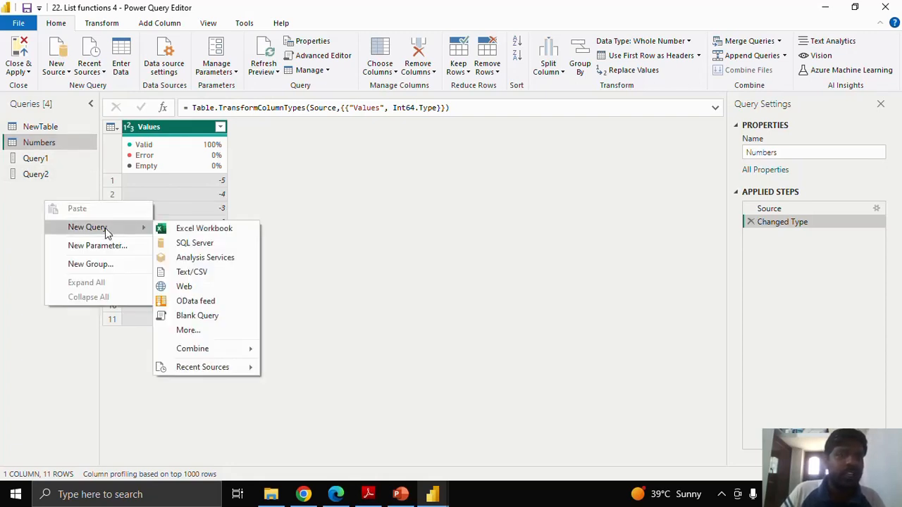
left_click(213, 317)
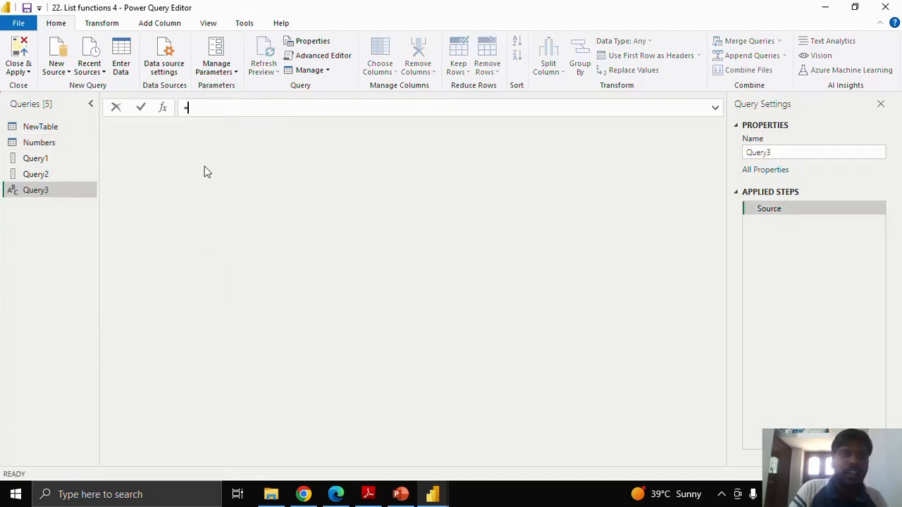
- Start the new query's formula with =List.MatchesAll, removing the duplicated "List" in front of the function name
type("L")
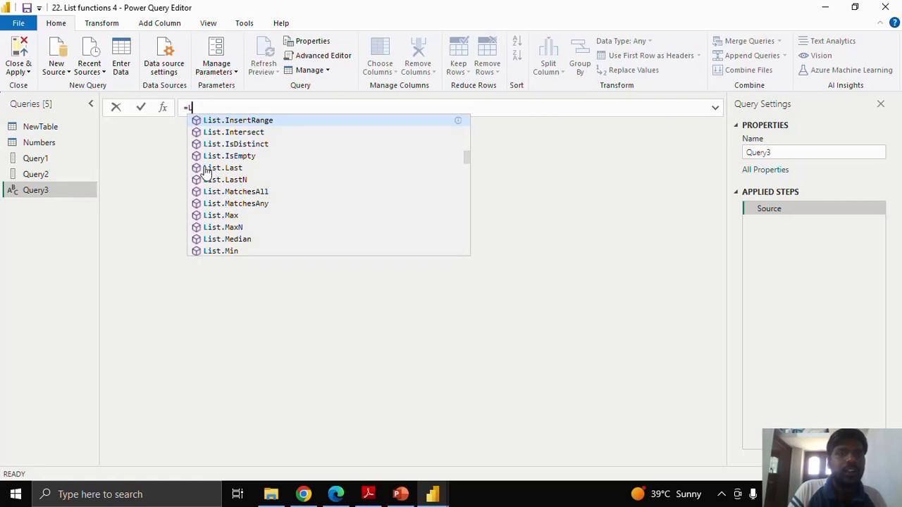
type("ist.Mat")
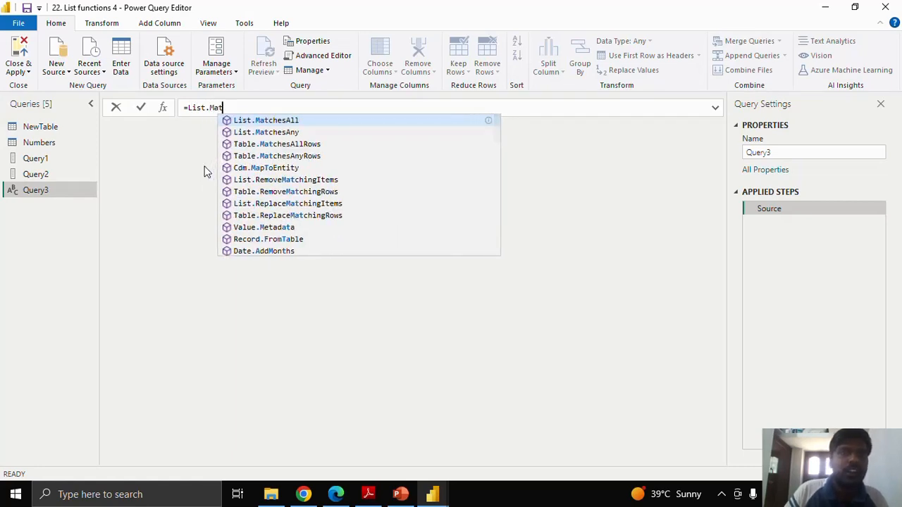
key("Tab")
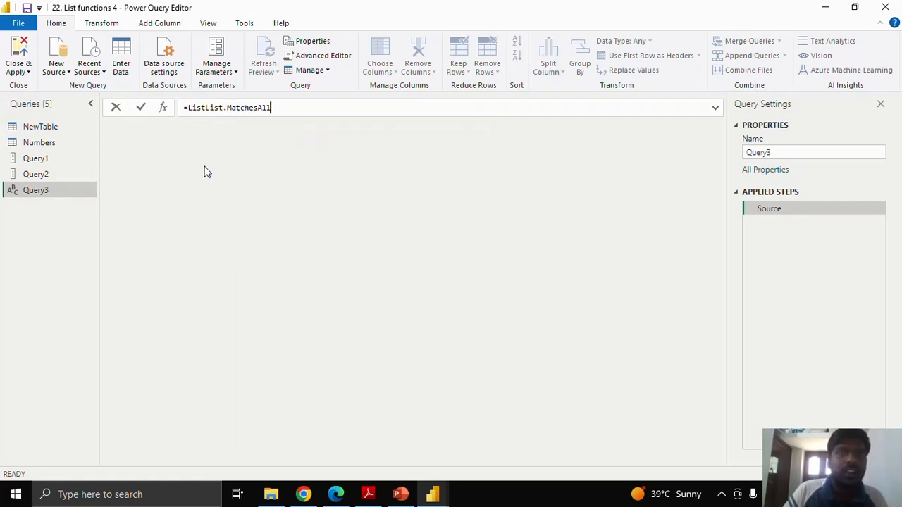
left_click_drag(205, 107, 185, 108)
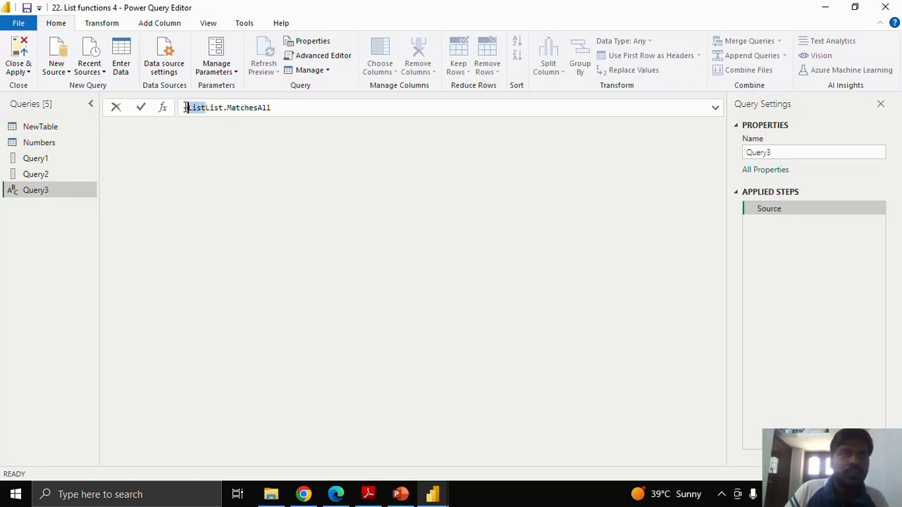
key("BackSpace")
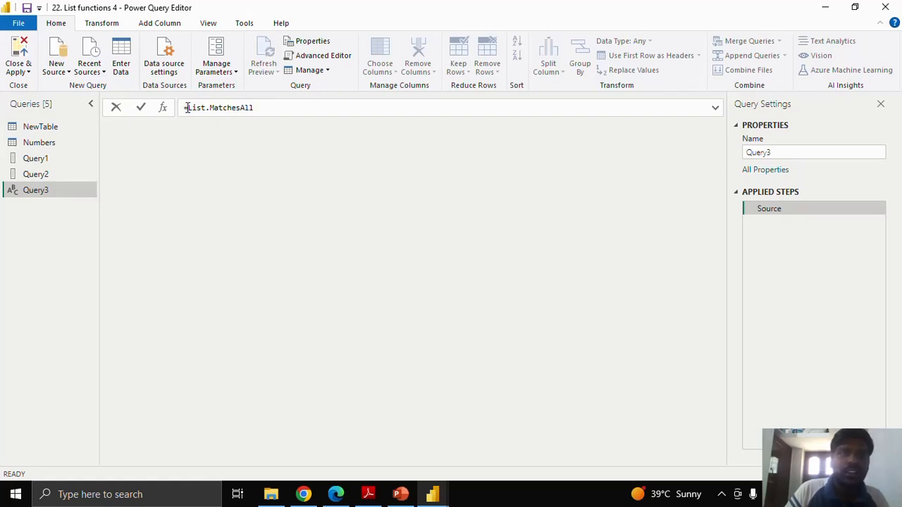
key("Right")
key("Right")
key("Right")
key("Right")
key("Right")
key("Right")
key("Right")
key("Right")
key("Right")
key("Right")
key("Right")
key("Right")
key("Right")
key("Right")
key("Right")
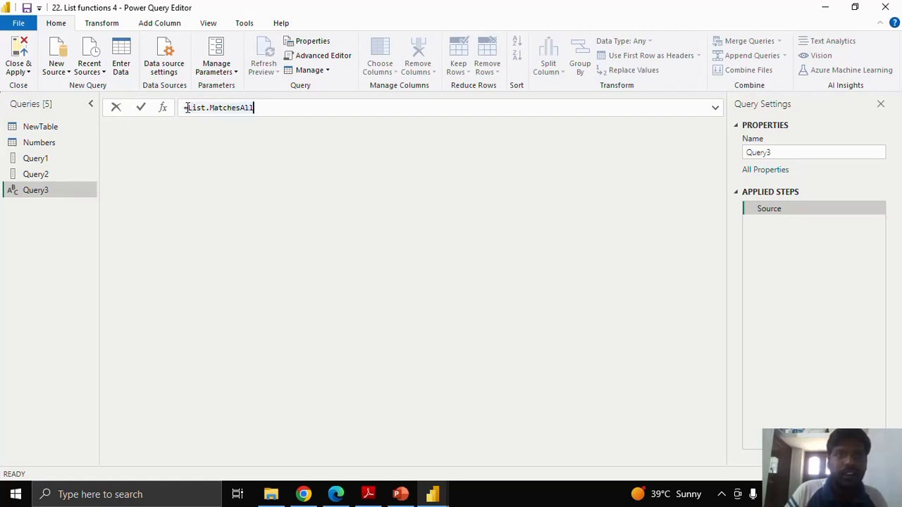
- Give List.MatchesAll the list {1,2,3,4,5,6} as its first argument, followed by a comma
type("(")
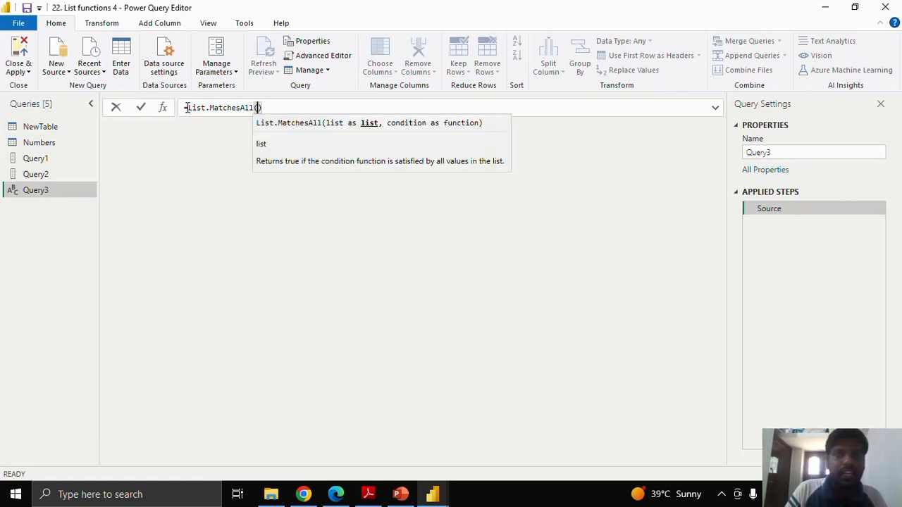
type("{")
type("1,2,3")
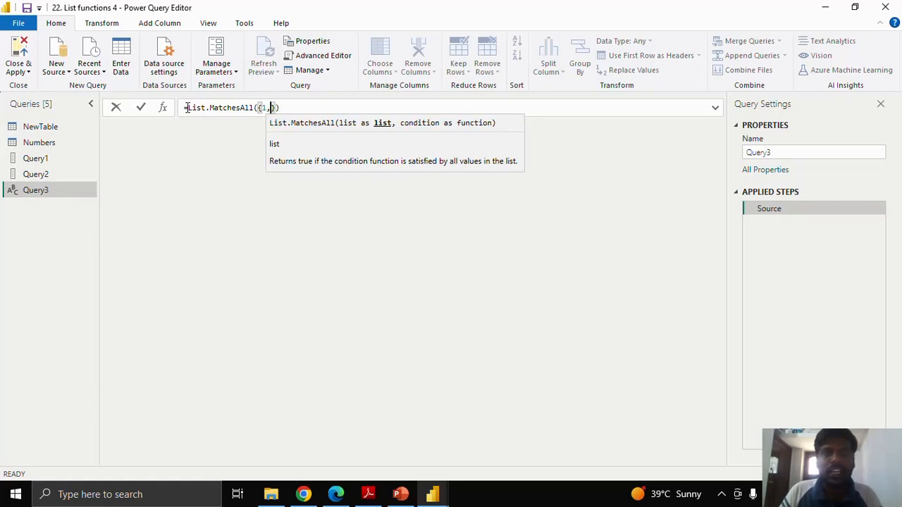
type(",4")
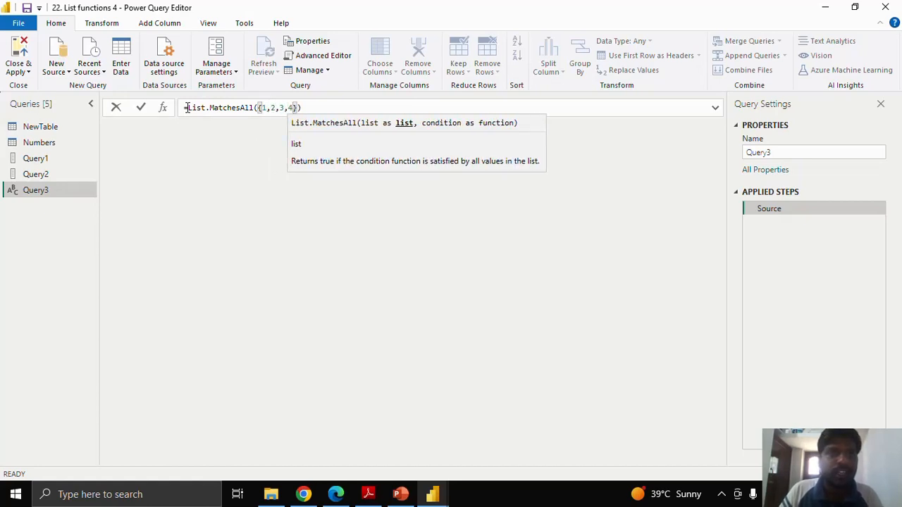
type(",5,6")
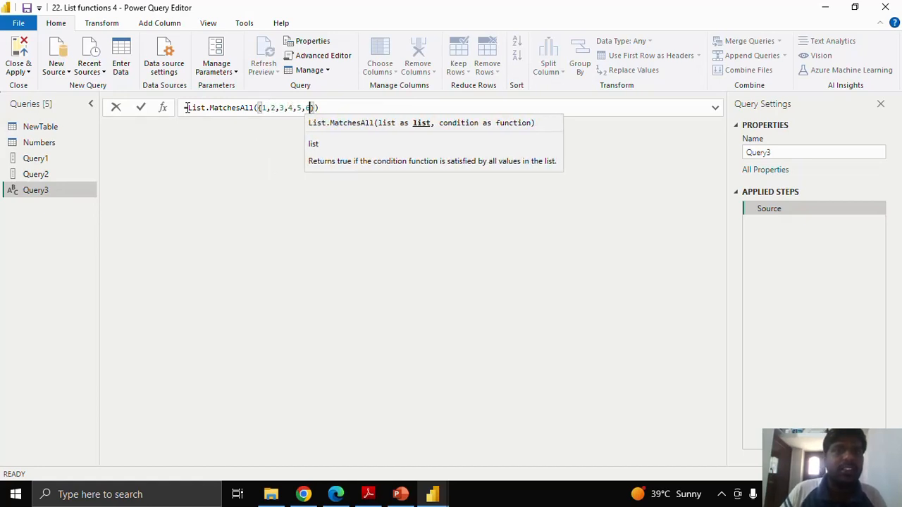
left_click(315, 106)
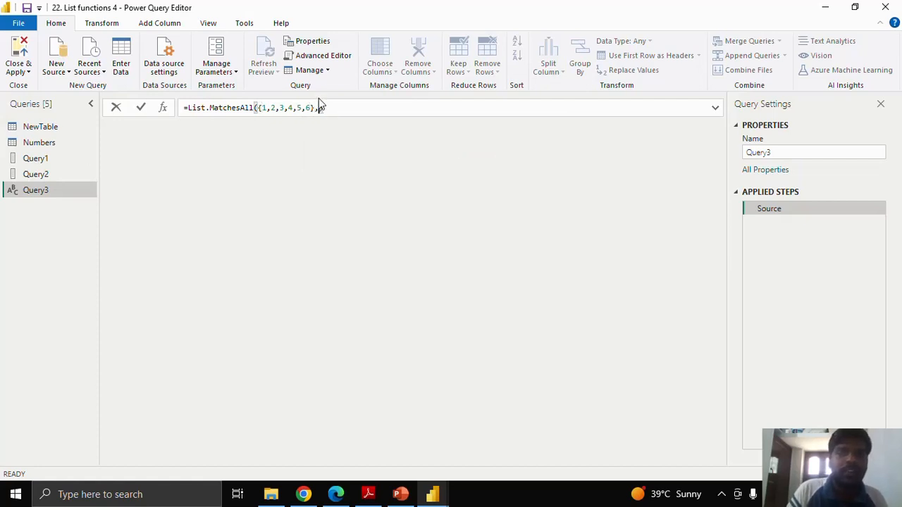
type(",")
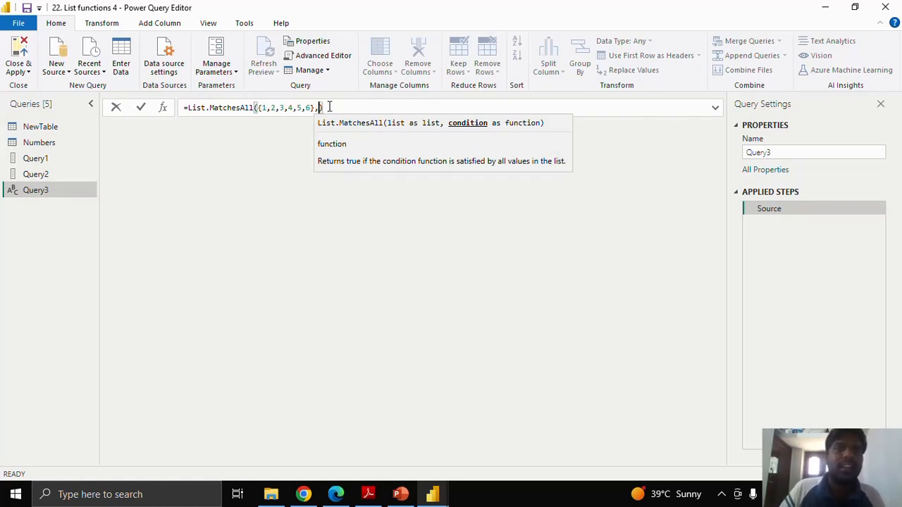
- Complete the List.MatchesAll formula with the condition each _ > 10, apply it, and check the result
type("each ")
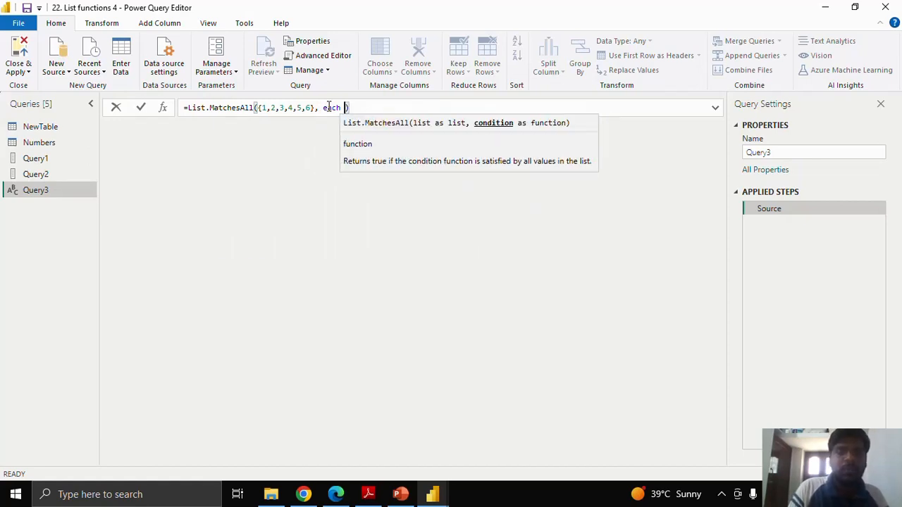
type("_ ")
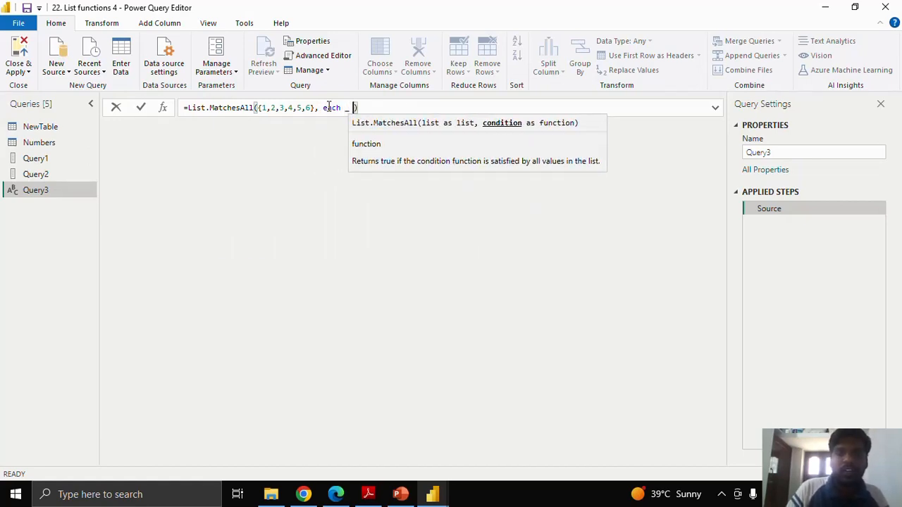
type("> 10")
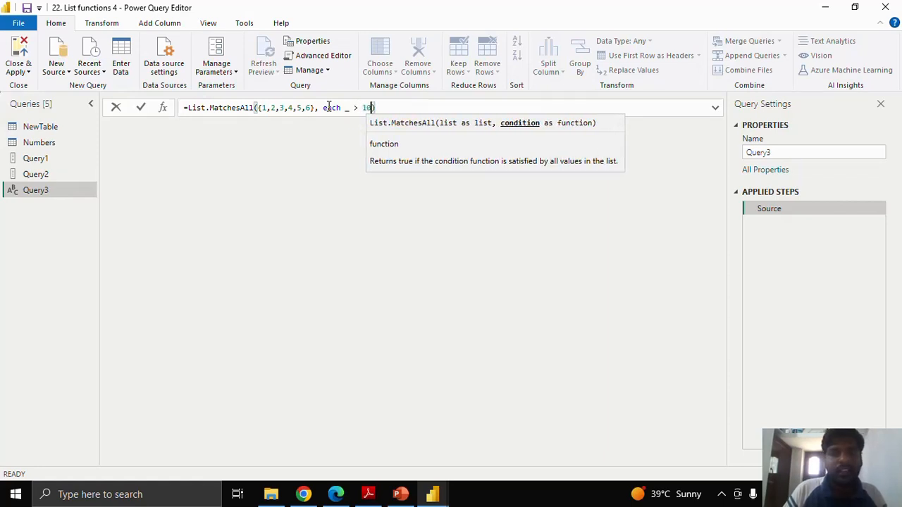
left_click(141, 108)
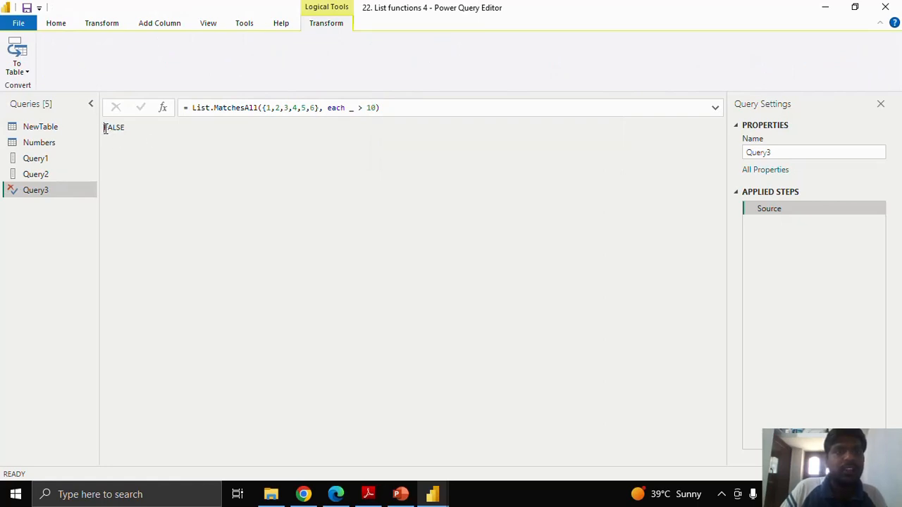
left_click_drag(104, 127, 125, 128)
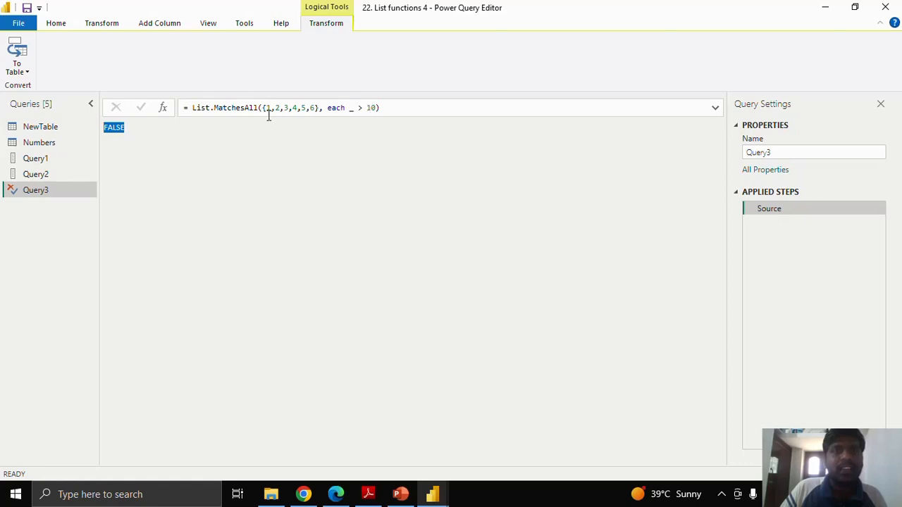
- Change the List.MatchesAll condition to each _ < 10, apply it, and check the result
left_click(367, 107)
key("BackSpace")
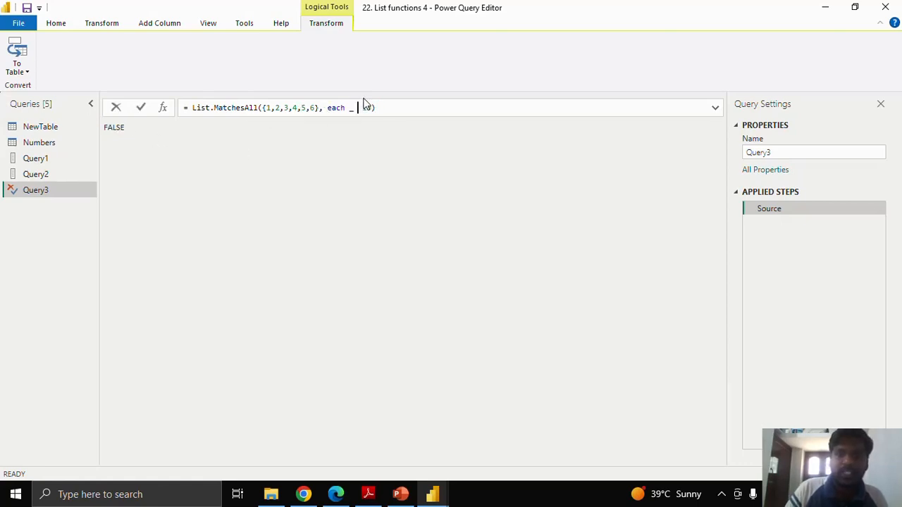
type("<")
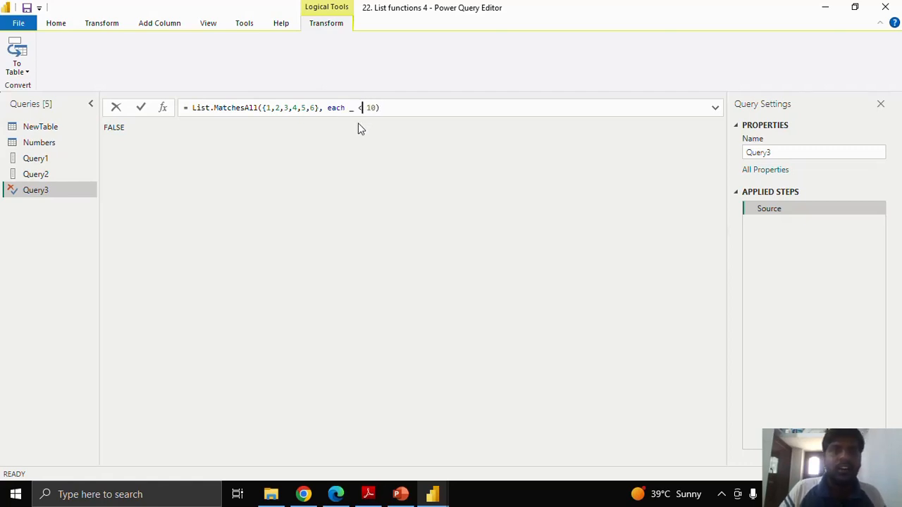
left_click(140, 107)
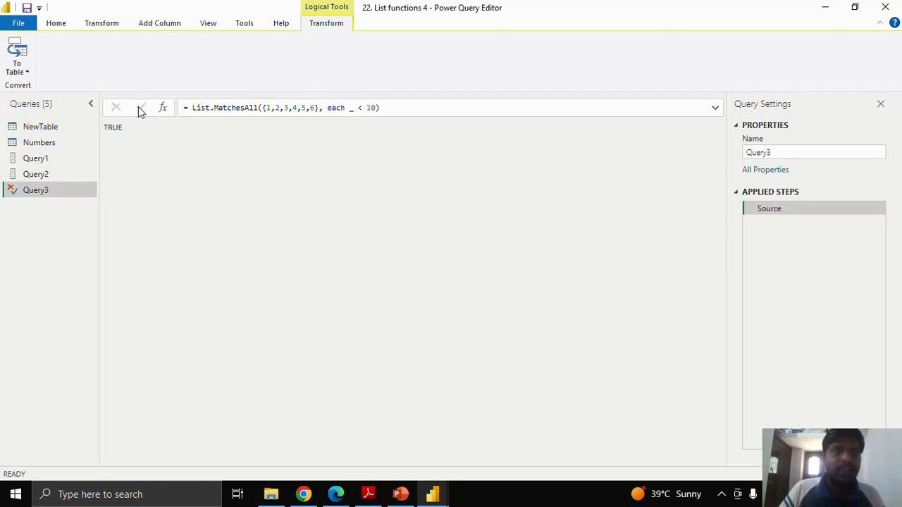
left_click_drag(103, 129, 120, 129)
left_click(113, 128)
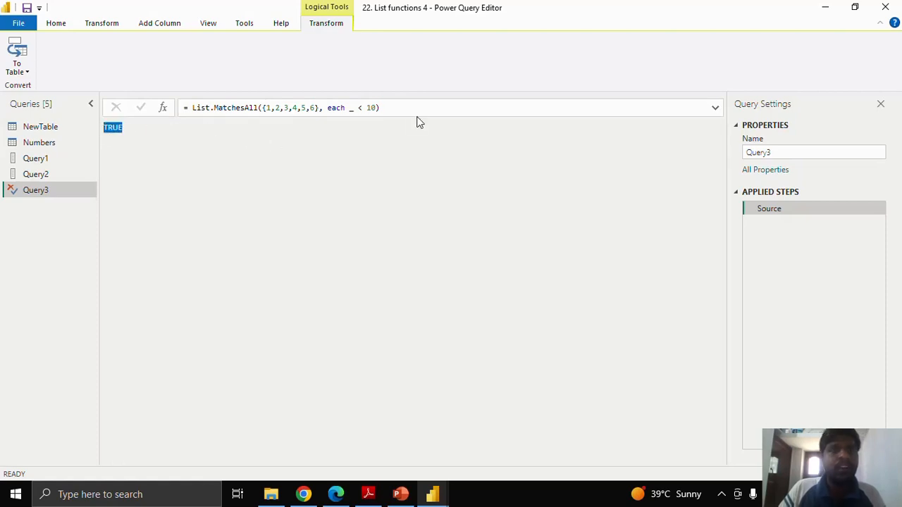
- Copy the List.MatchesAll formula without its equals sign and paste it into a new blank query below Query3
left_click_drag(192, 107, 385, 115)
key("ctrl+c")
left_click(54, 212)
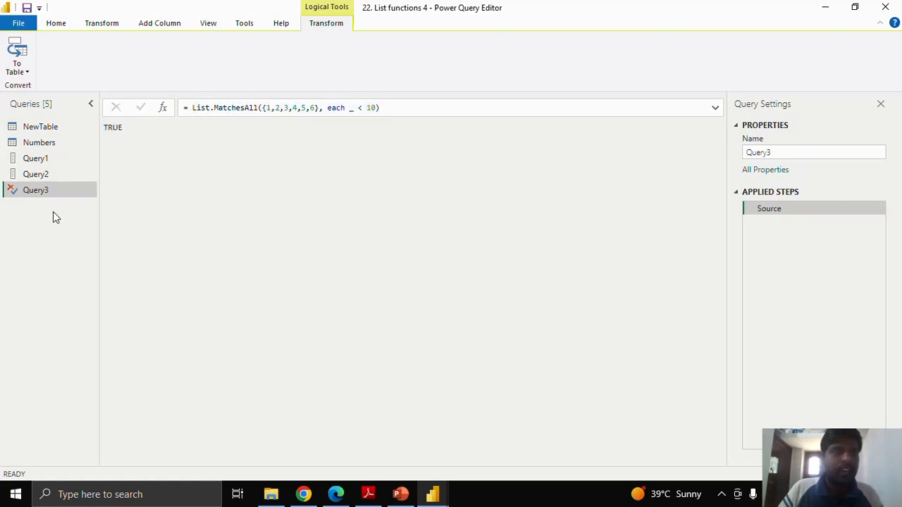
right_click(54, 212)
mouse_move(119, 240)
left_click(222, 329)
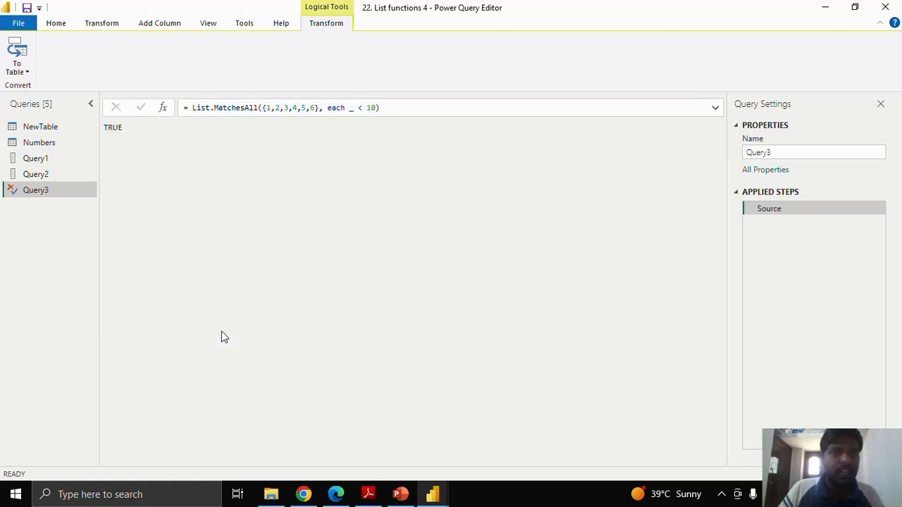
key("ctrl+v")
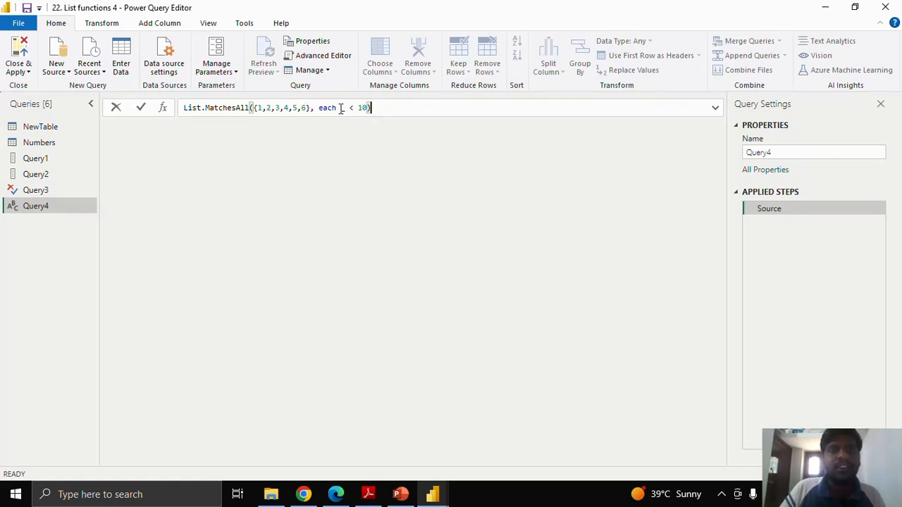
- Change the function name in the pasted formula to List.MatchesAny and apply the formula
left_click(250, 107)
key("BackSpace")
key("BackSpace")
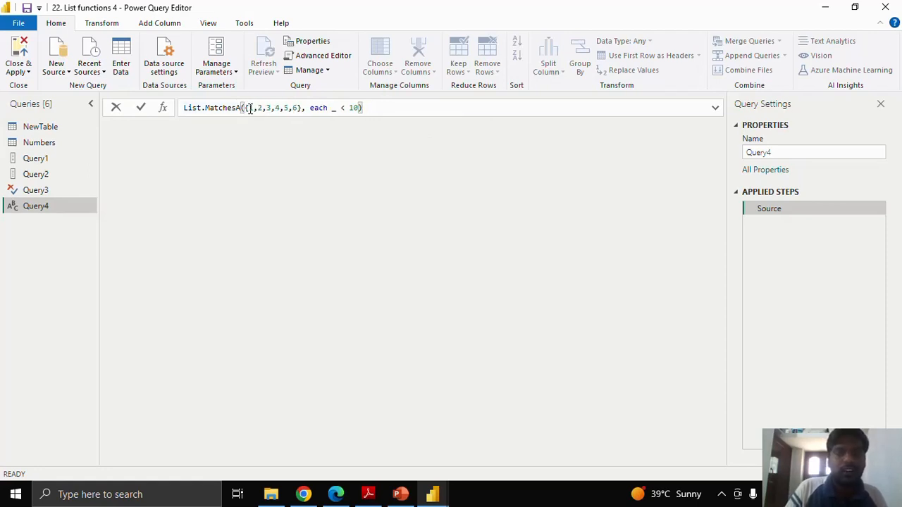
type("ny")
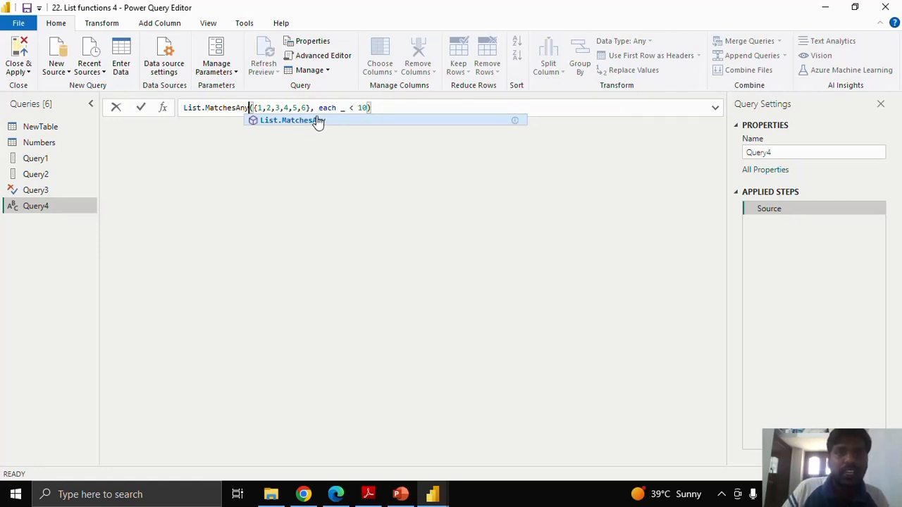
left_click(300, 121)
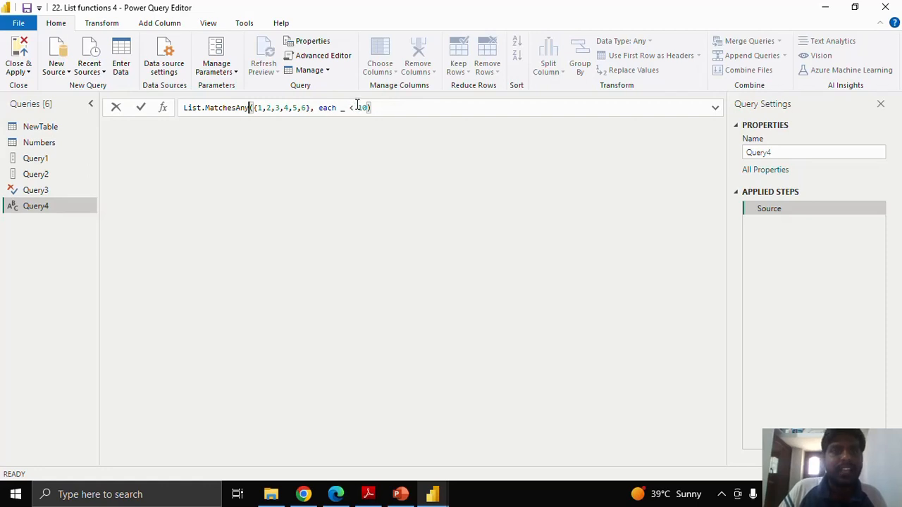
left_click(307, 107)
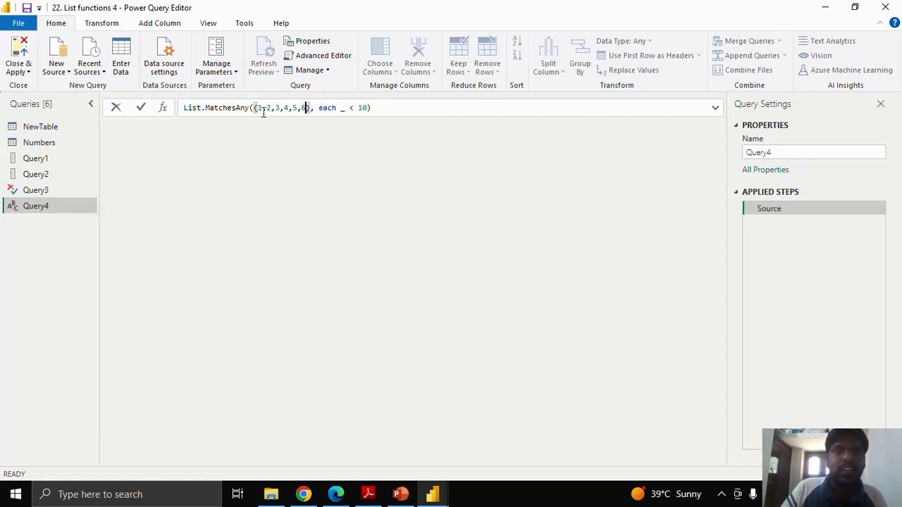
left_click(142, 107)
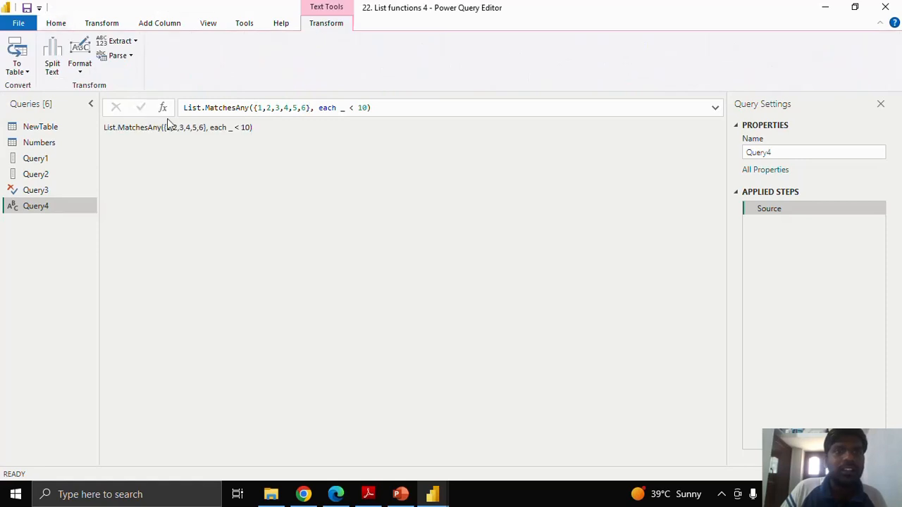
- Add an equals sign in front of the List.MatchesAny formula and apply it
left_click(184, 107)
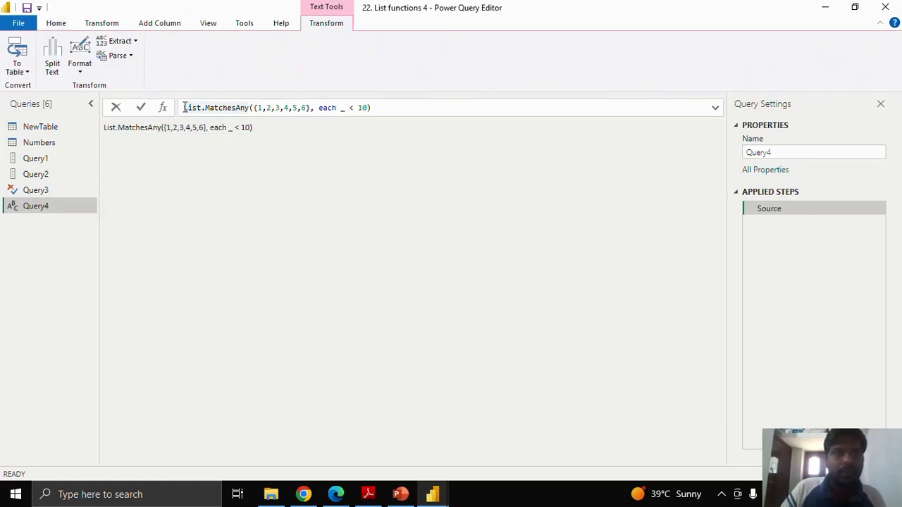
type("=")
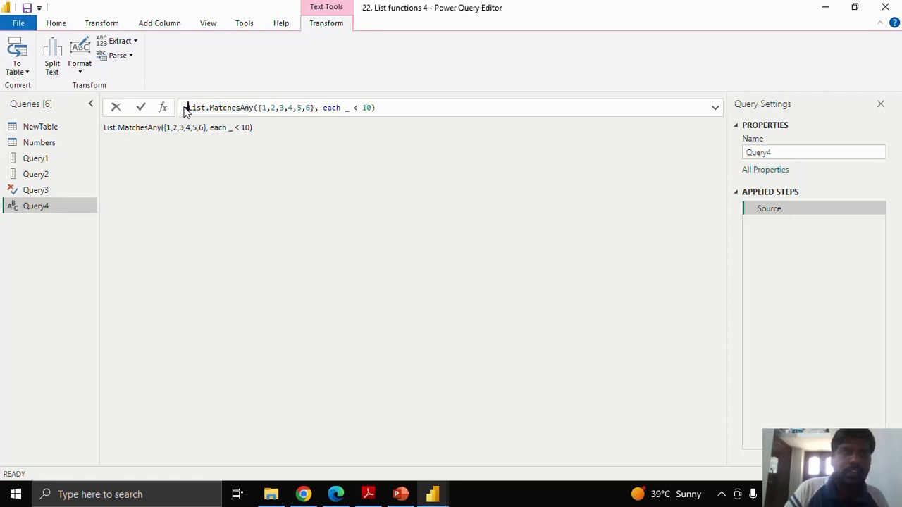
left_click(138, 108)
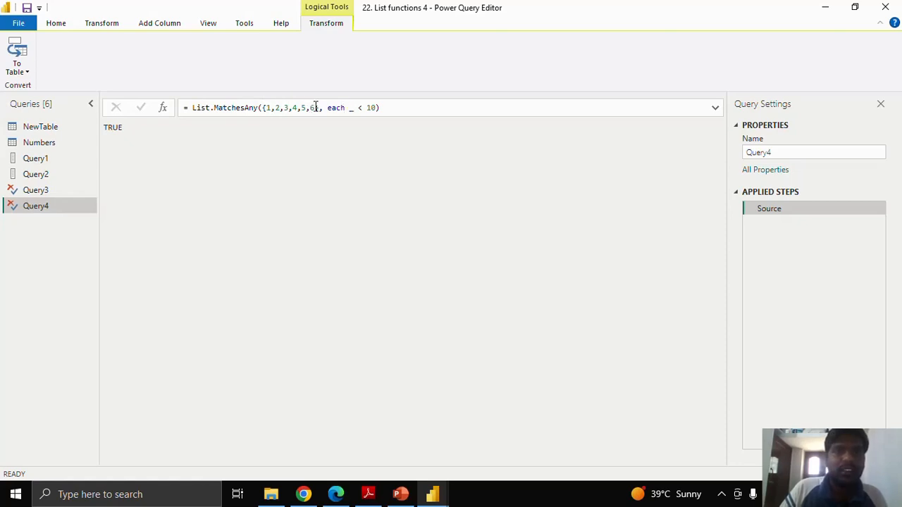
- Change the List.MatchesAny condition to each _ > 10, apply it, and check the result against the list values
left_click(362, 107)
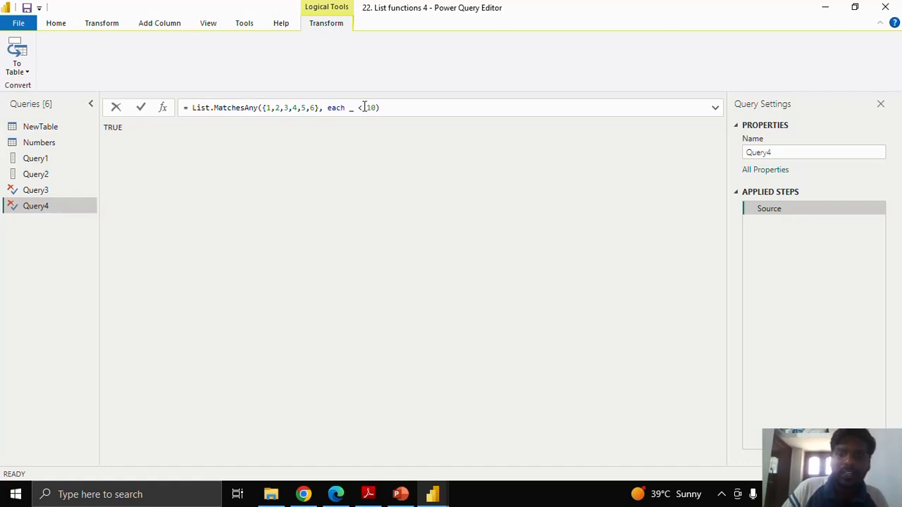
key("BackSpace")
type(">")
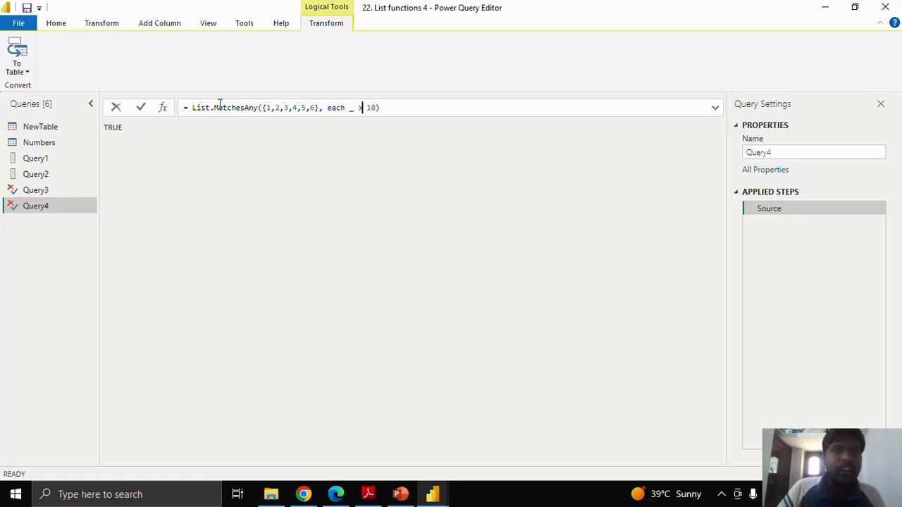
left_click(266, 107)
left_click_drag(268, 108, 315, 108)
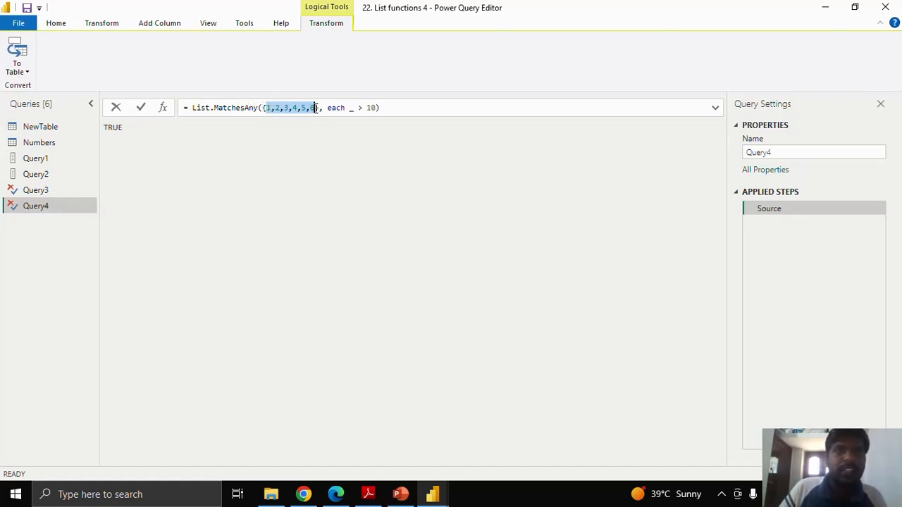
left_click(141, 108)
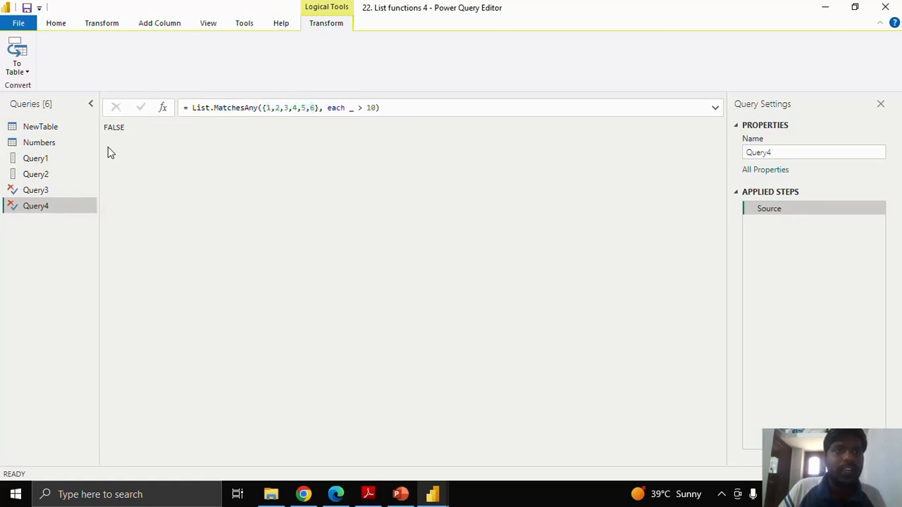
left_click_drag(104, 131, 127, 127)
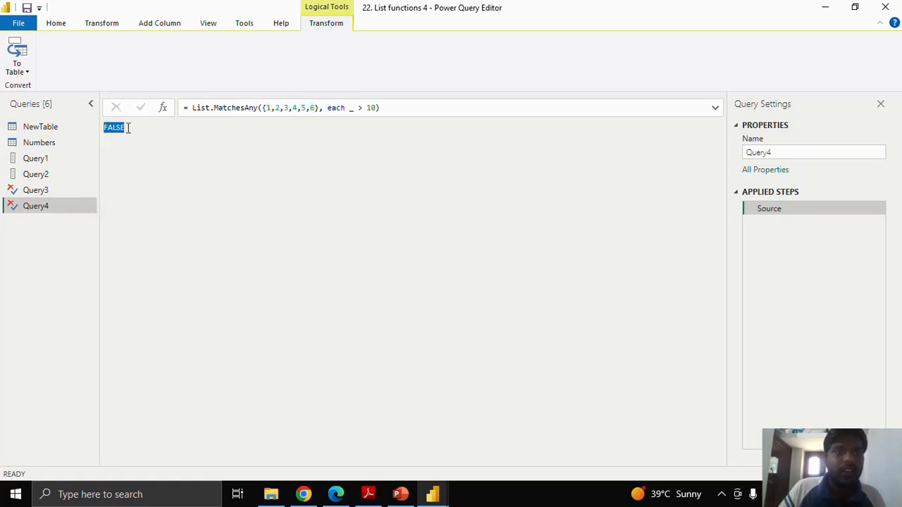
- Append 12 to the end of the List.MatchesAny list, apply the formula, and check the result against the condition
left_click(316, 110)
type(",12")
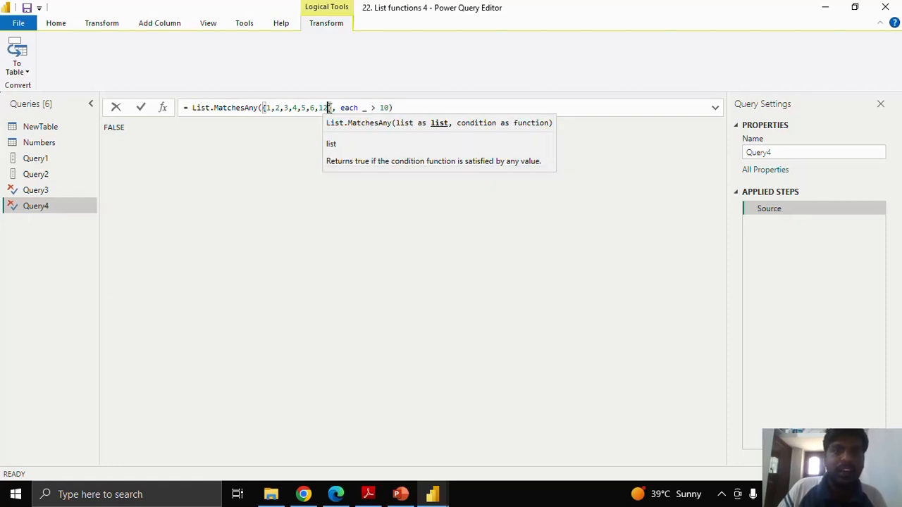
left_click_drag(329, 108, 318, 108)
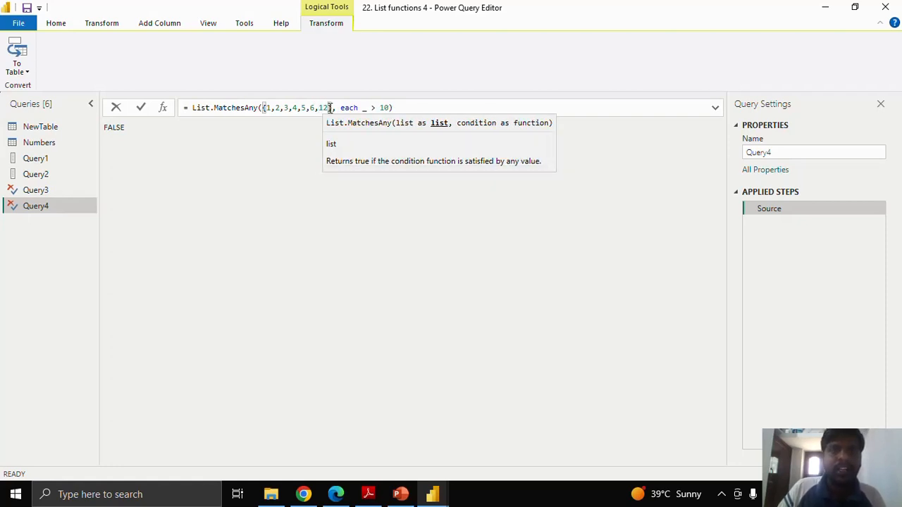
left_click(139, 109)
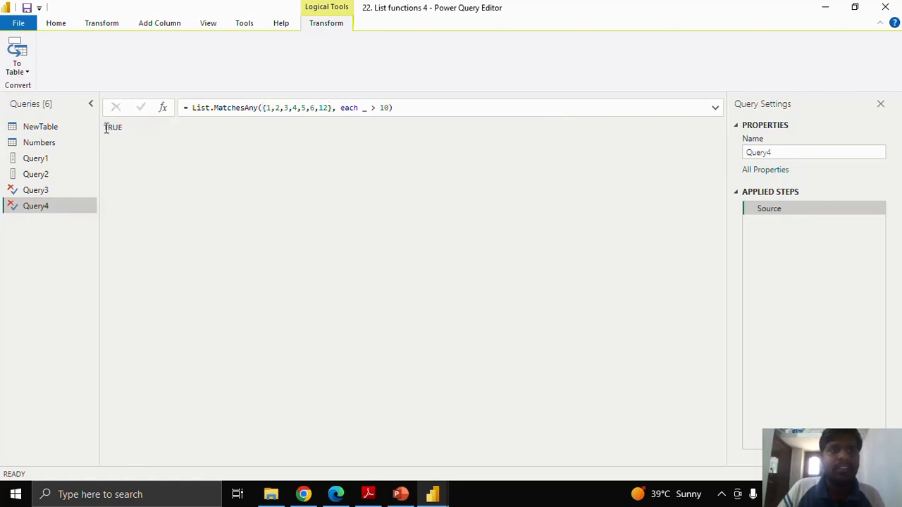
left_click_drag(106, 128, 132, 128)
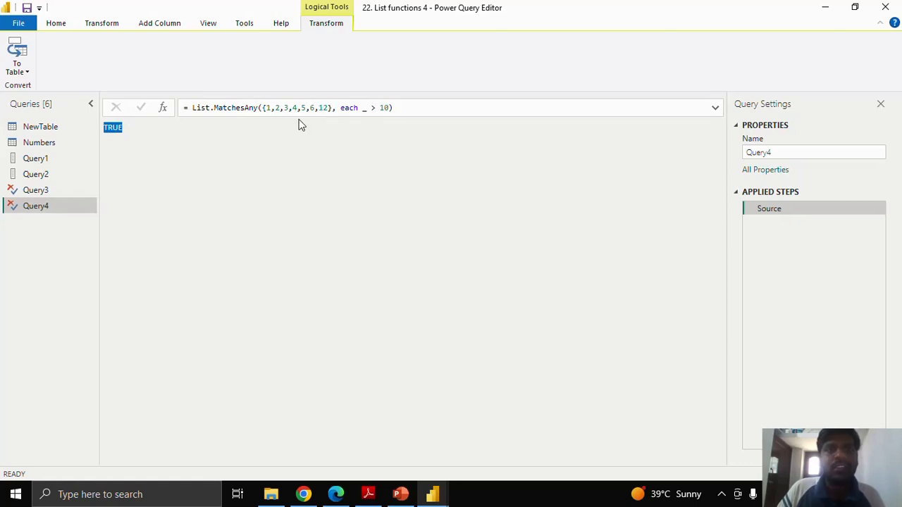
double_click(385, 108)
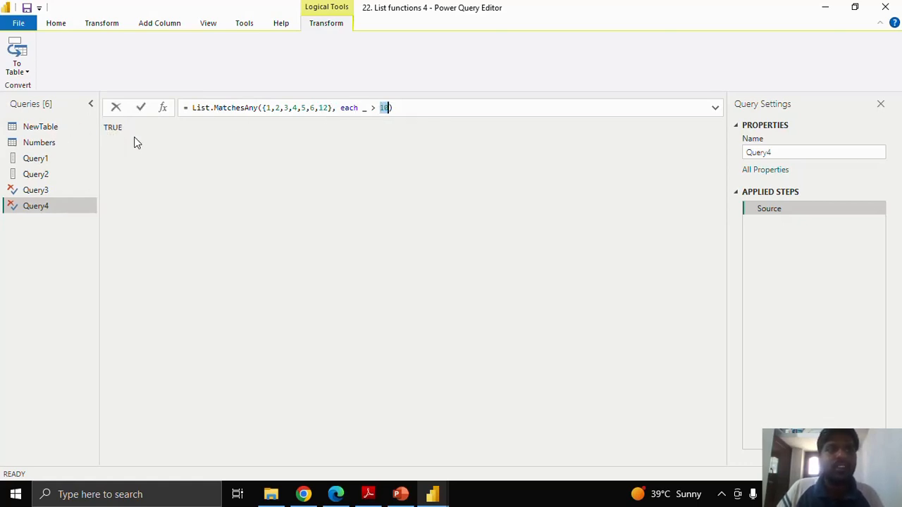
- Review the source values in the Numbers and NewTable queries, and return to the List.MatchesAny query
left_click(63, 192)
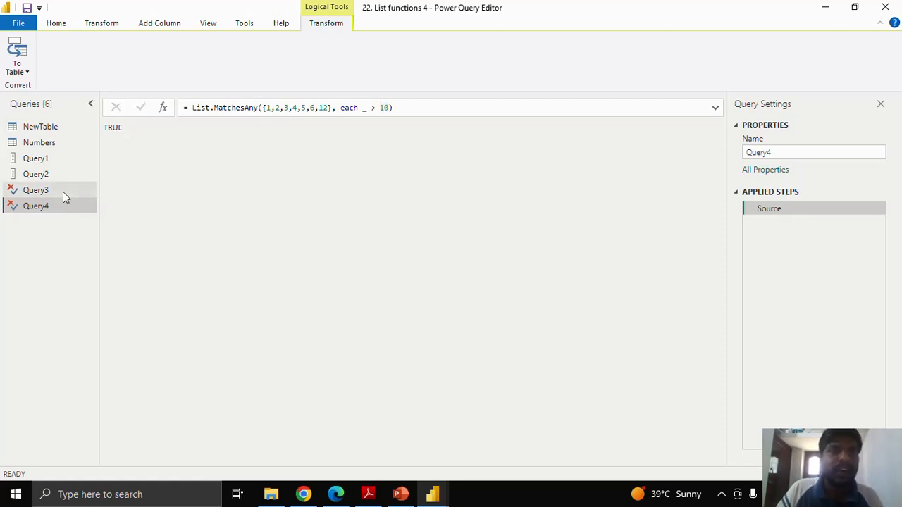
left_click(60, 204)
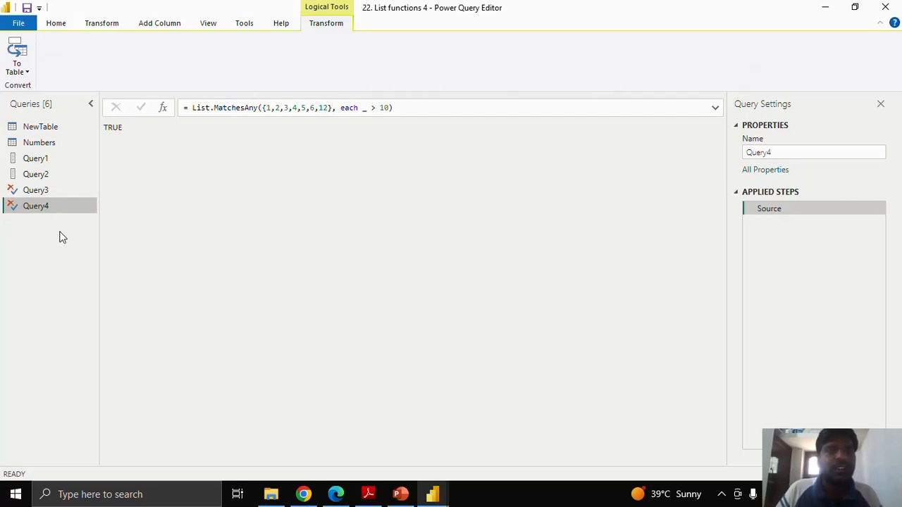
left_click(53, 142)
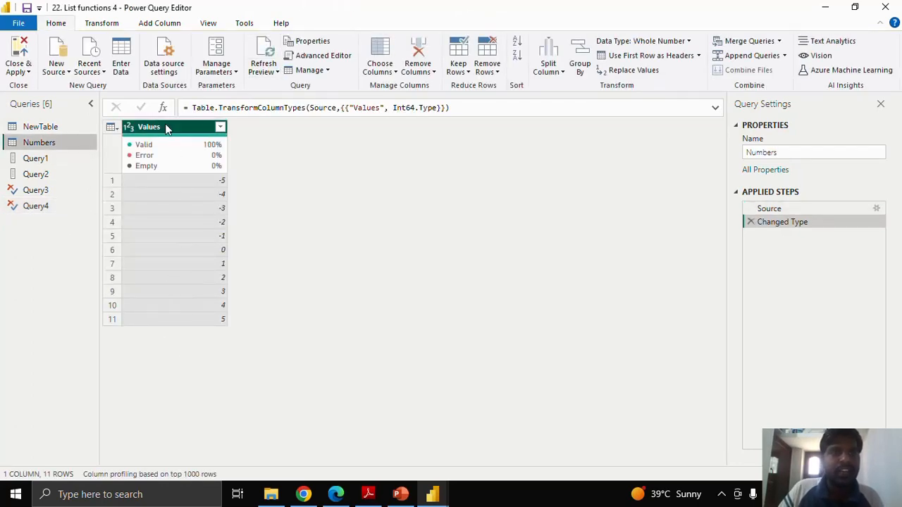
left_click(54, 127)
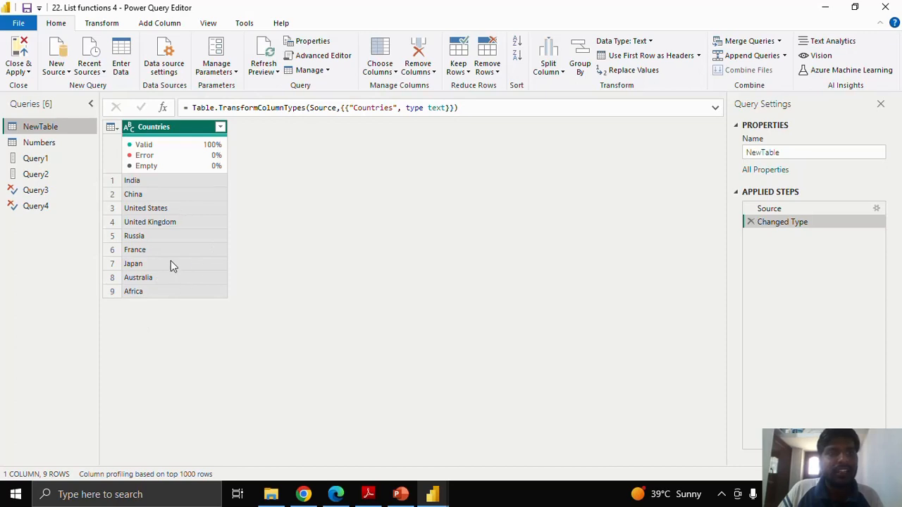
left_click(62, 206)
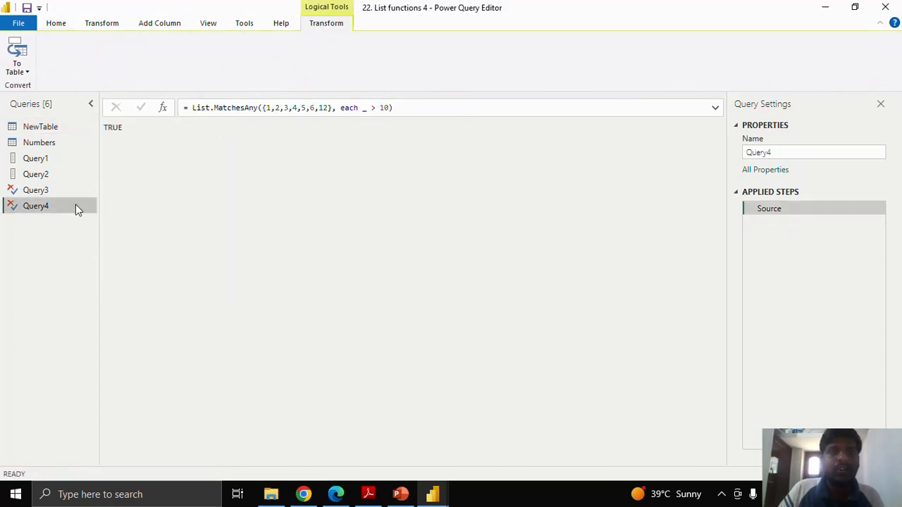
- Create another blank query below the List.MatchesAny query
right_click(48, 228)
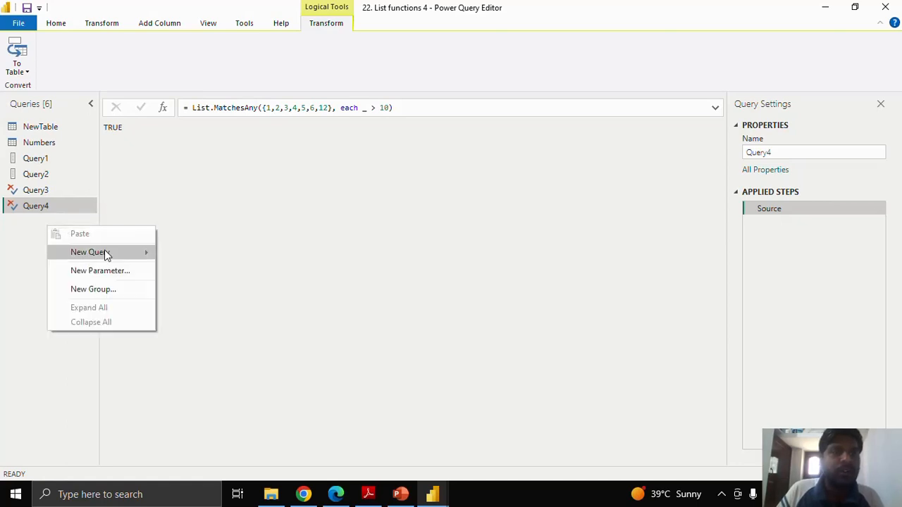
mouse_move(107, 252)
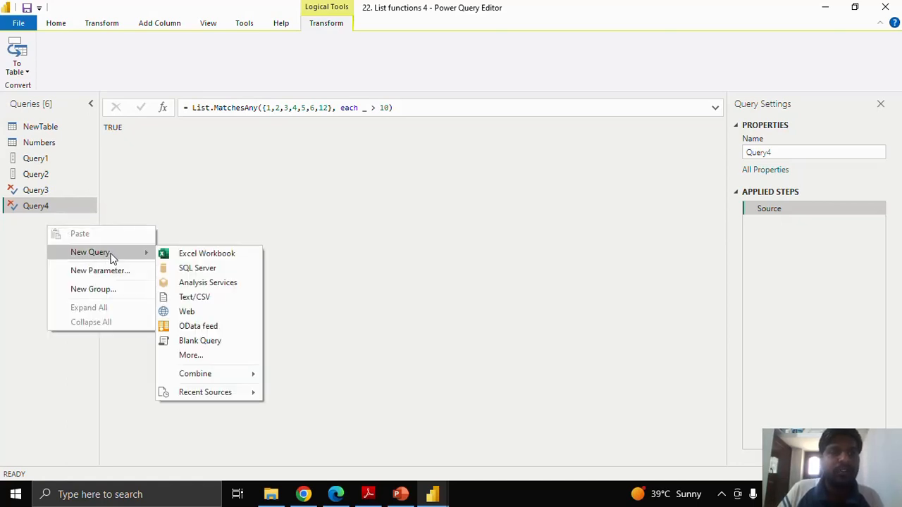
left_click(199, 343)
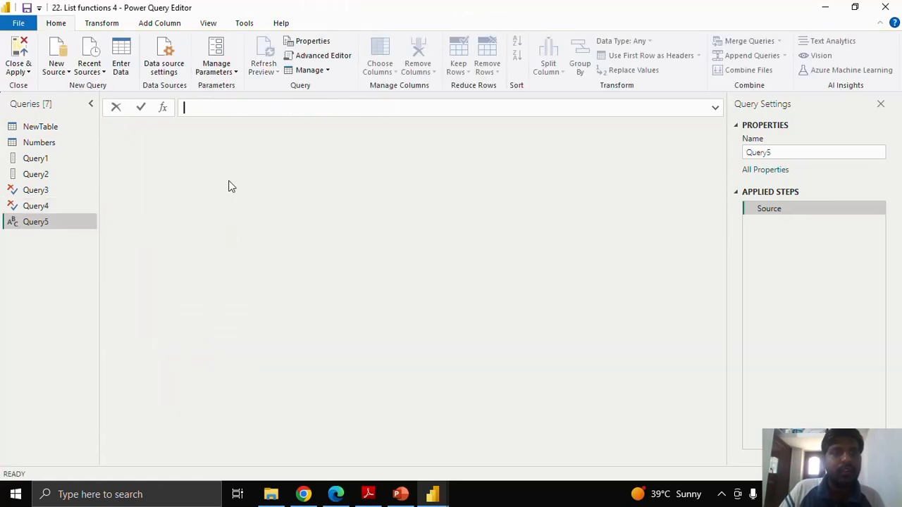
- Start the new query's formula with =List.Positions( and remove the stray duplicate characters before the function name
type("L")
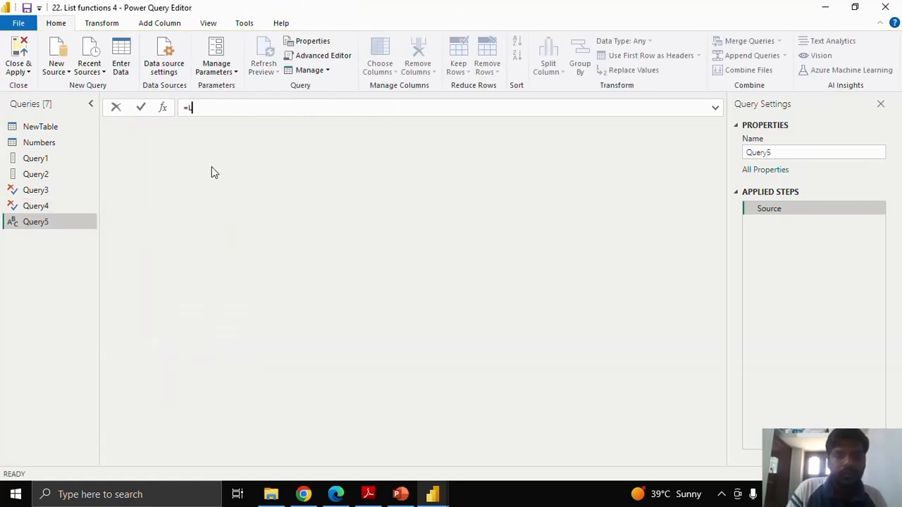
type("ist.Positio")
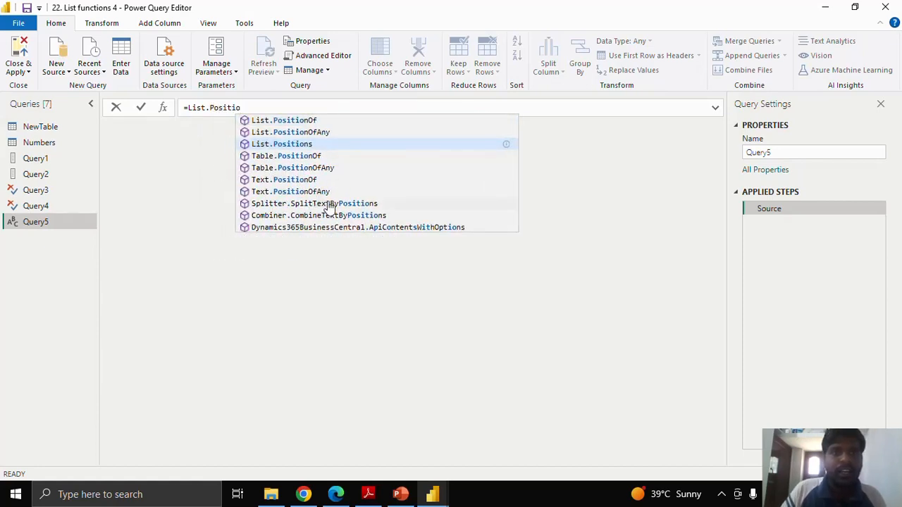
left_click(310, 146)
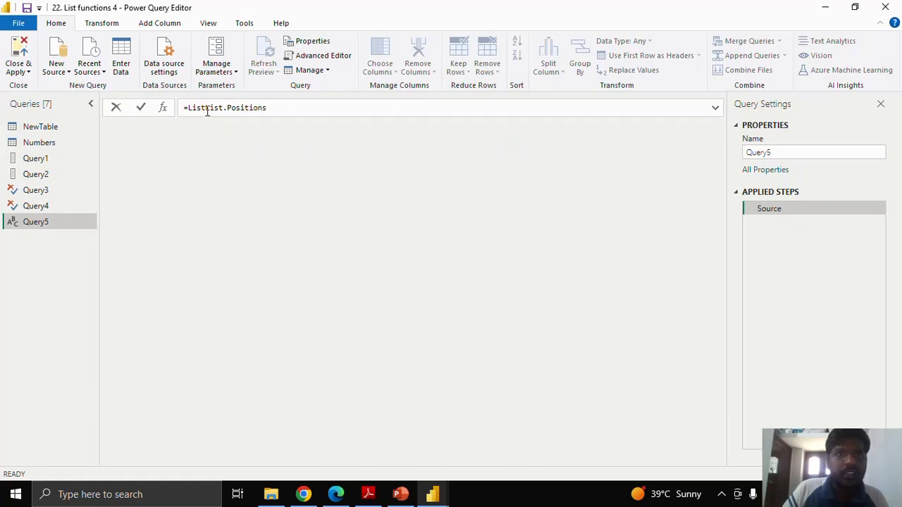
left_click_drag(207, 108, 189, 109)
key("BackSpace")
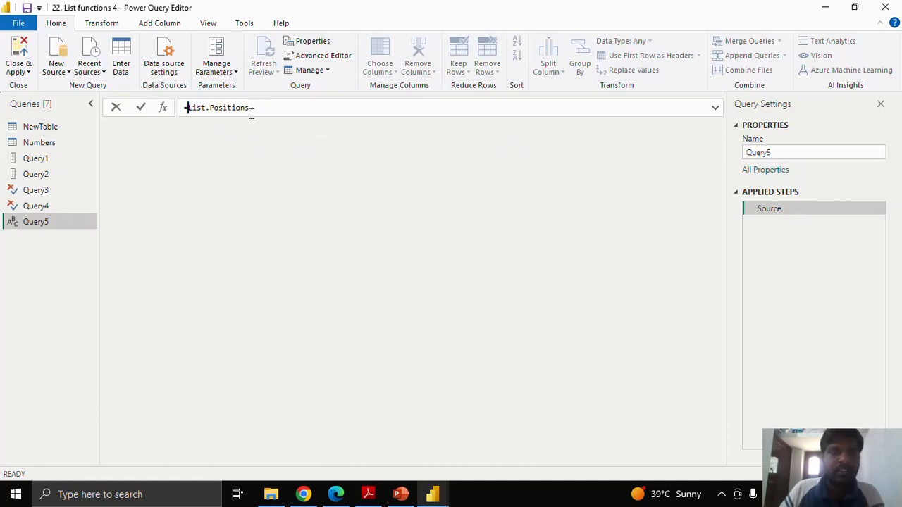
left_click(249, 110)
type("(")
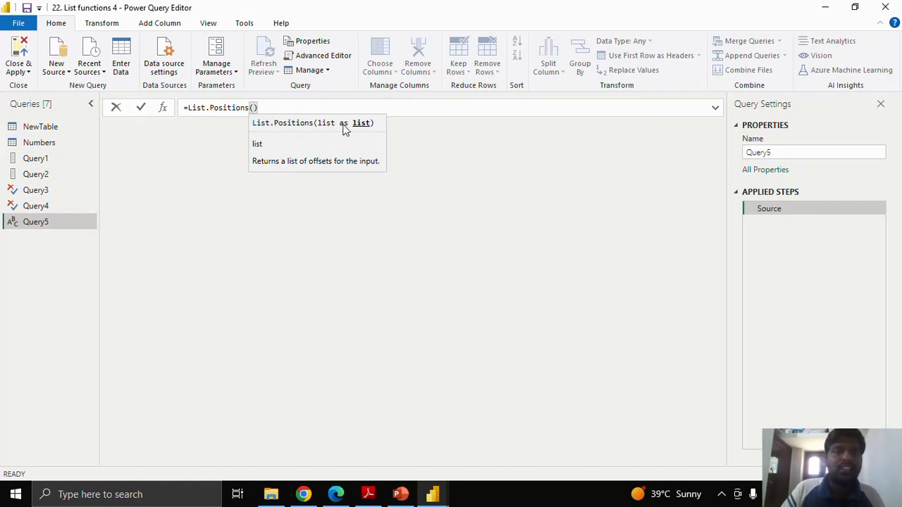
type("Nu")
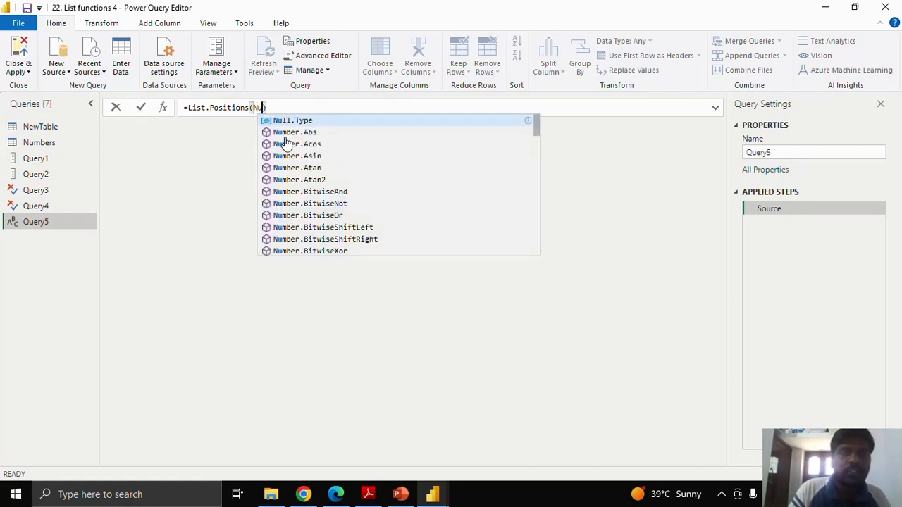
type("mbers[")
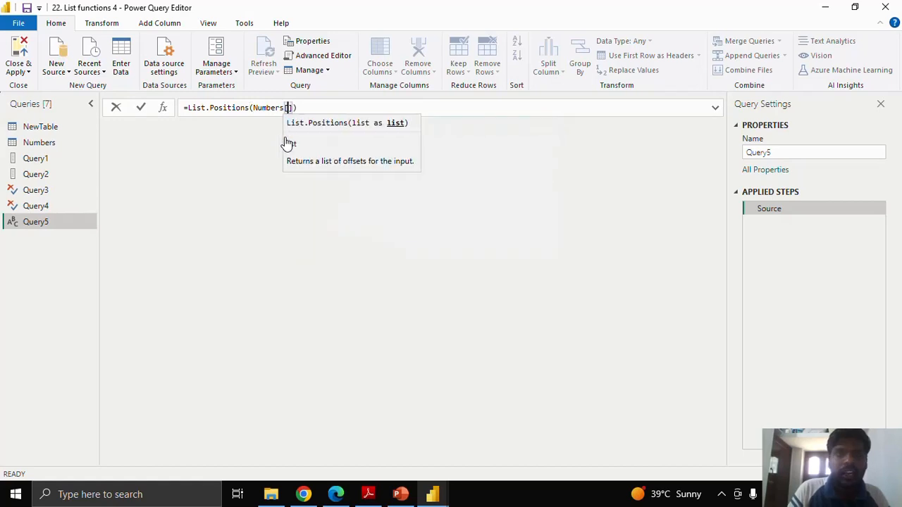
type("Values")
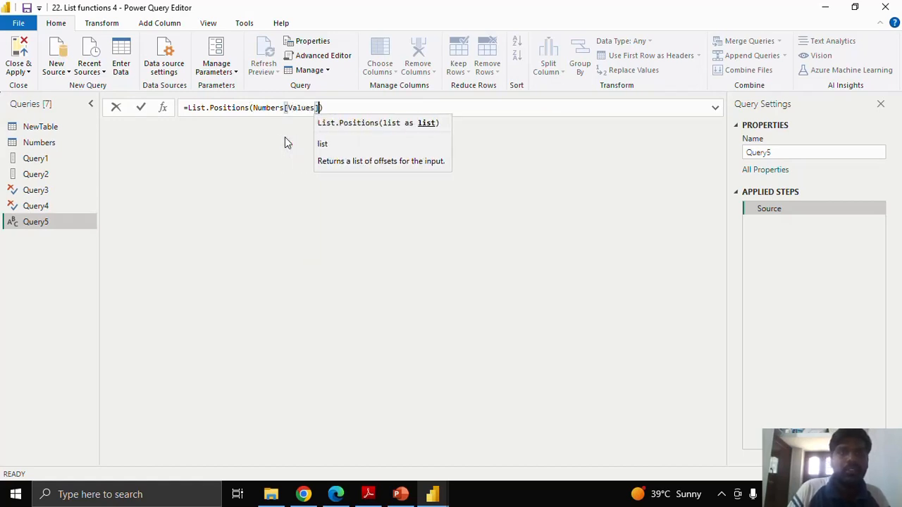
type("]")
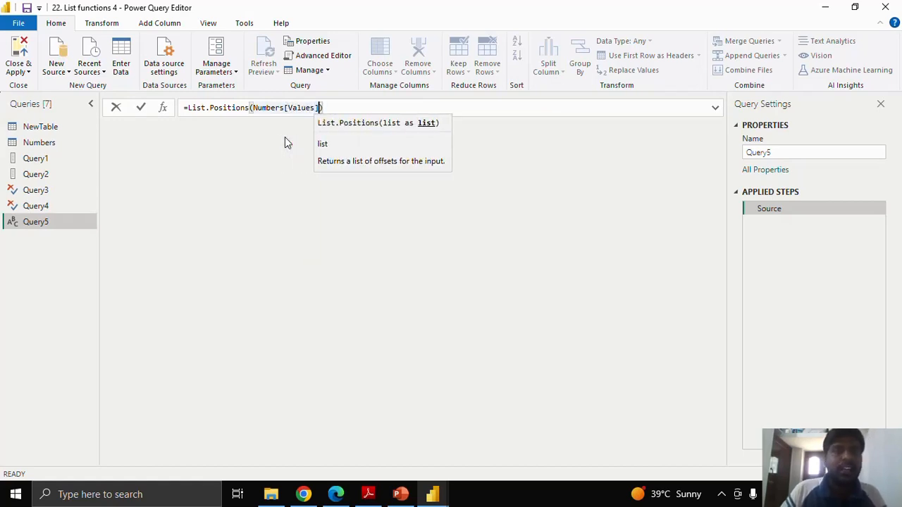
- Supply Numbers[Values] as the List.Positions argument and apply the formula
left_click(141, 109)
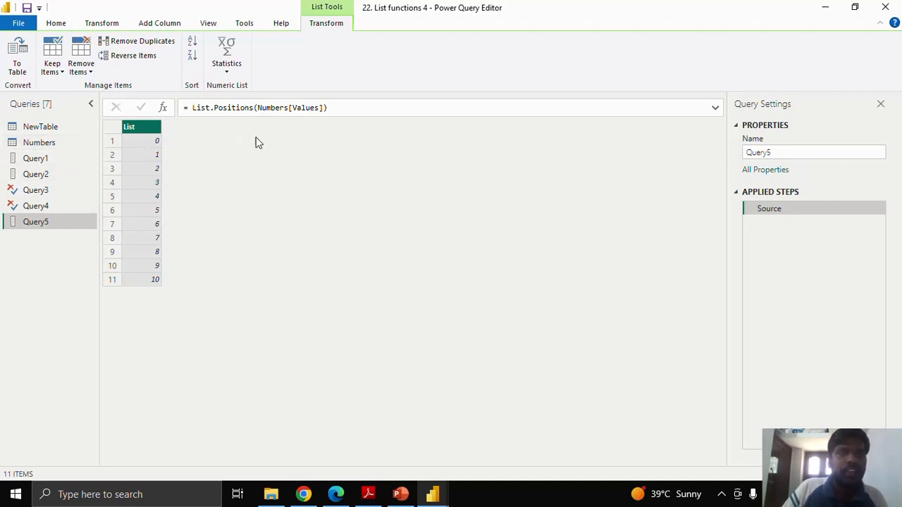
- Replace the List.Positions argument with NewTable[Countries], apply the formula, and review the result against it
left_click_drag(257, 110, 324, 108)
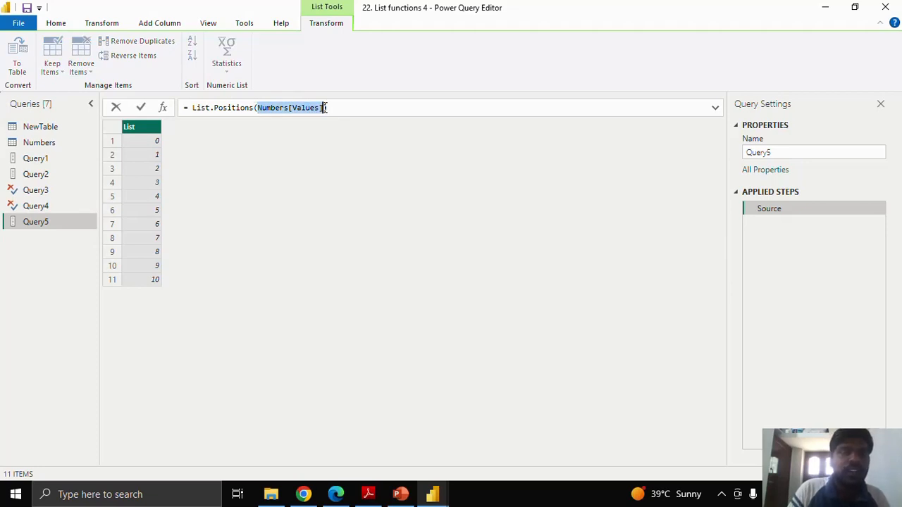
type("NewTable")
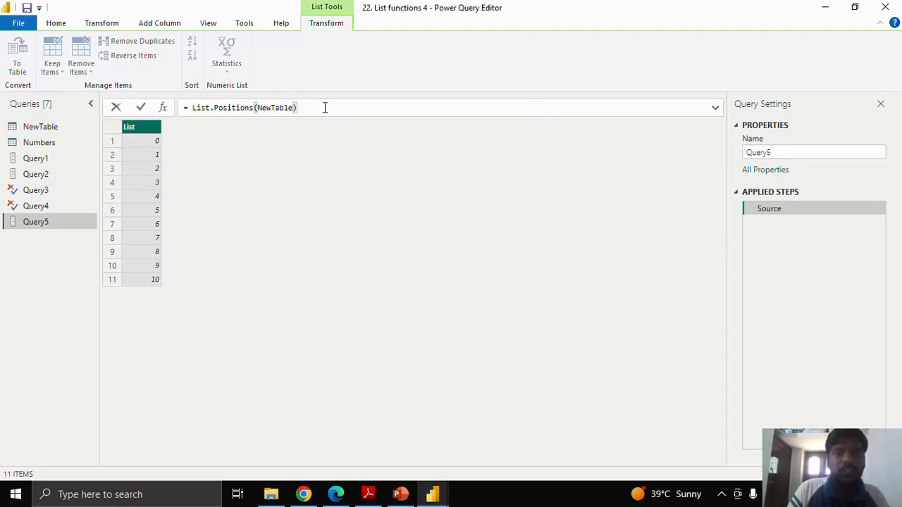
type("[")
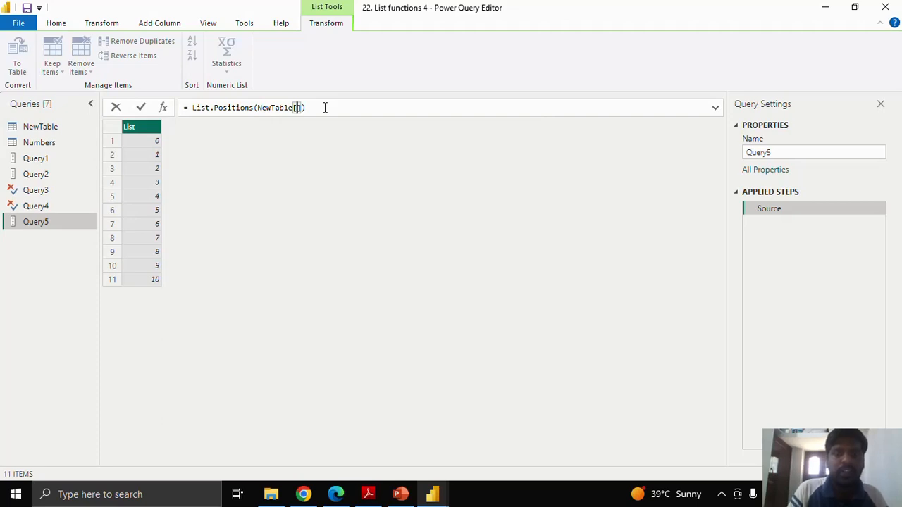
type("Countries")
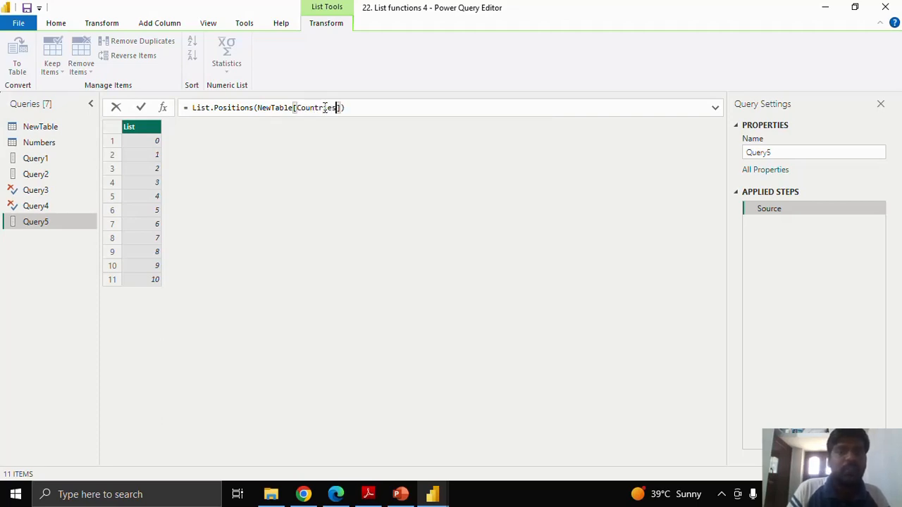
left_click(141, 107)
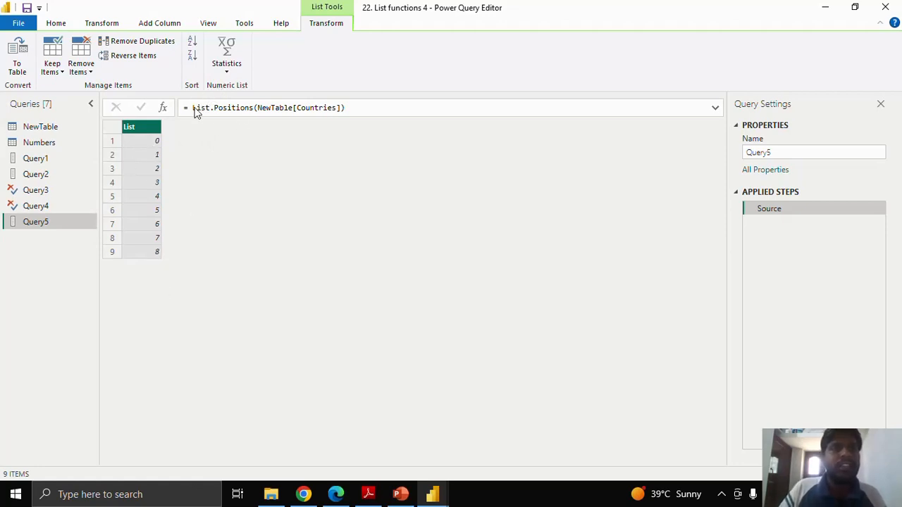
left_click_drag(194, 107, 349, 108)
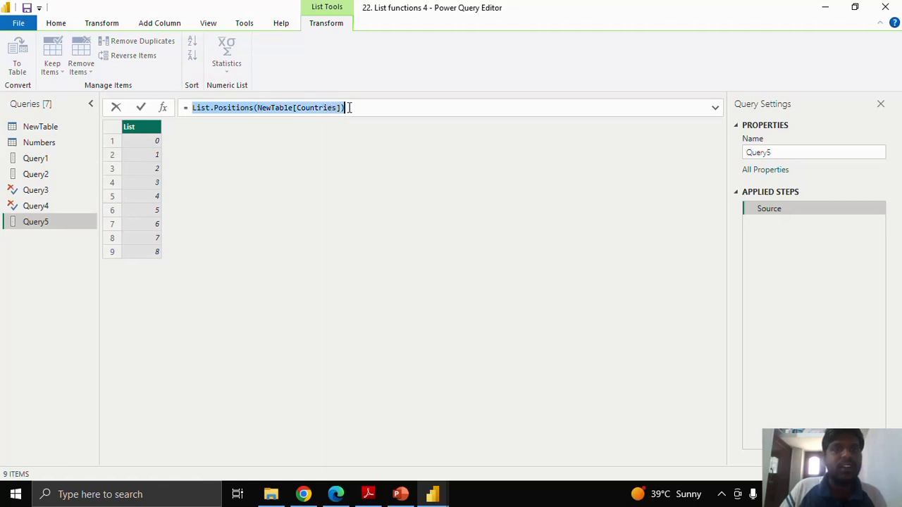